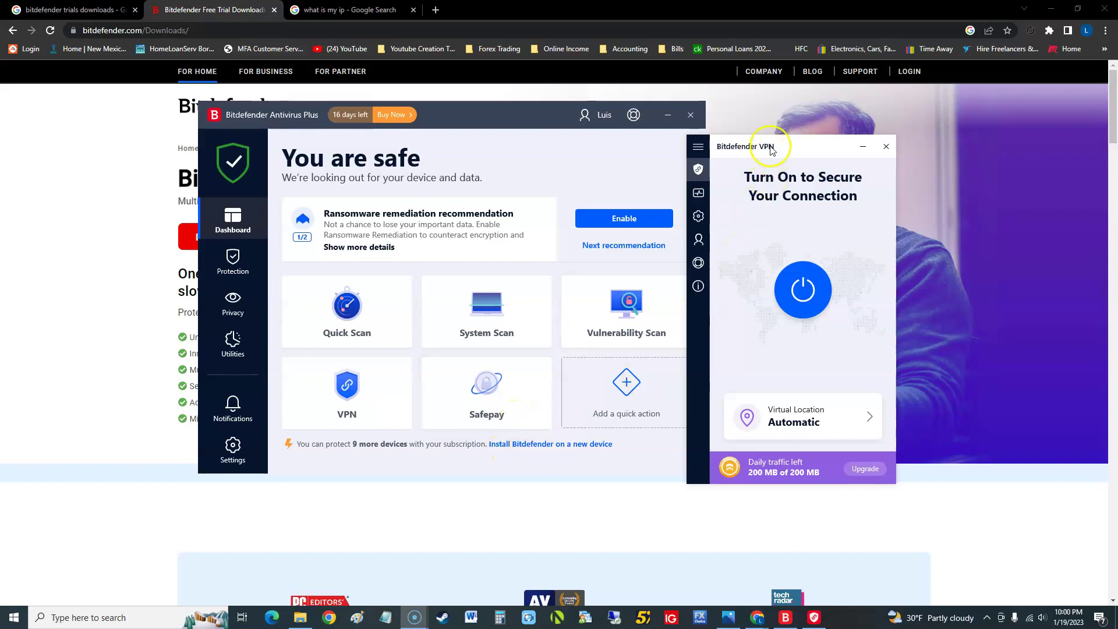
# Move the VPN window aside and bring the Total Security download page in Chrome to the front
pyautogui.moveTo(769, 149)
pyautogui.mouseDown()
pyautogui.moveTo(537, 175)
pyautogui.moveTo(797, 158)
pyautogui.mouseUp()
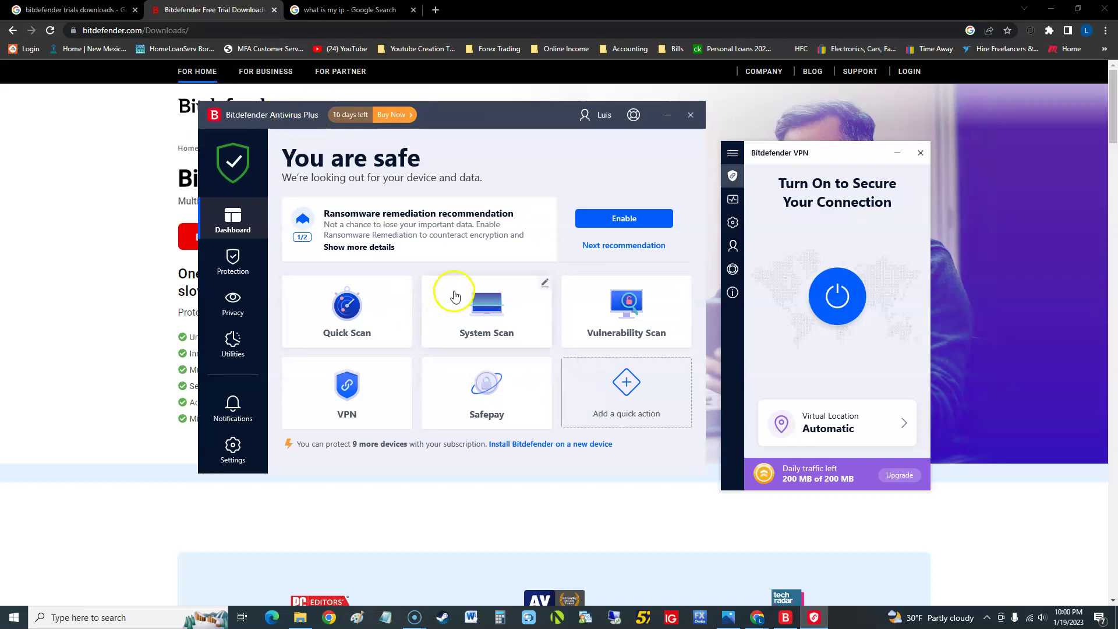
pyautogui.click(113, 294)
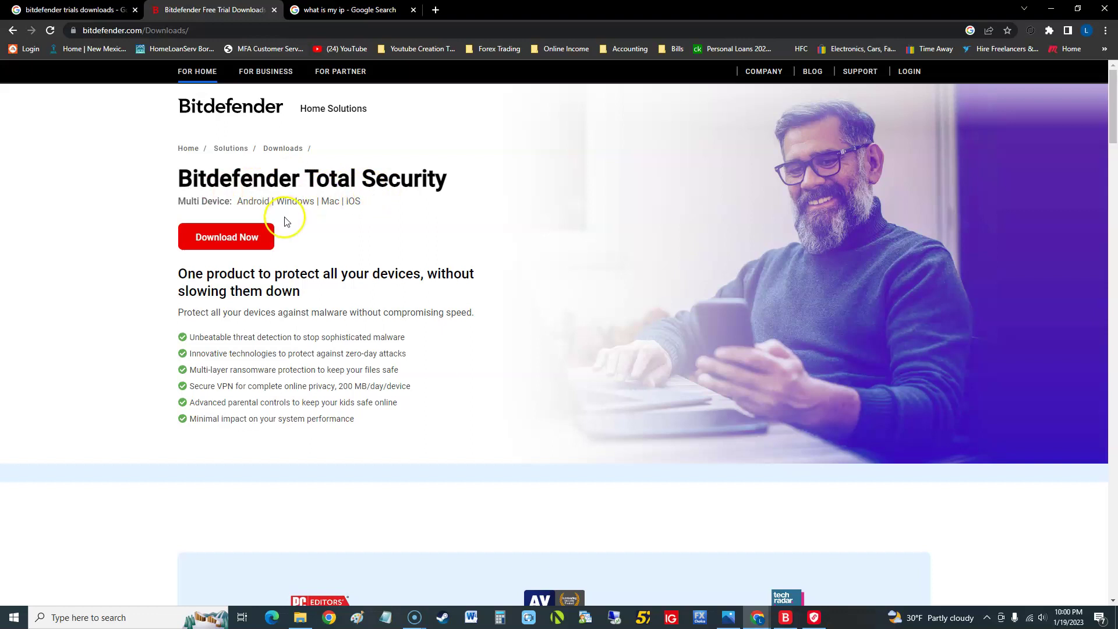
# Reopen the Antivirus Plus and VPN windows, positioning the VPN over the antivirus window
pyautogui.click(785, 617)
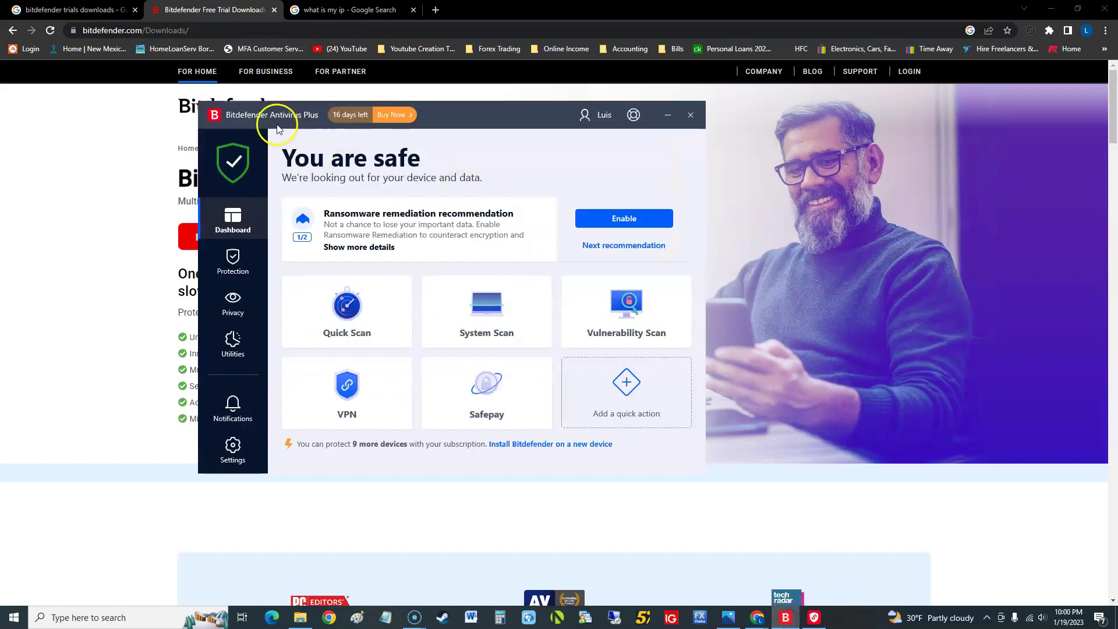
pyautogui.moveTo(457, 113); pyautogui.dragTo(511, 135)
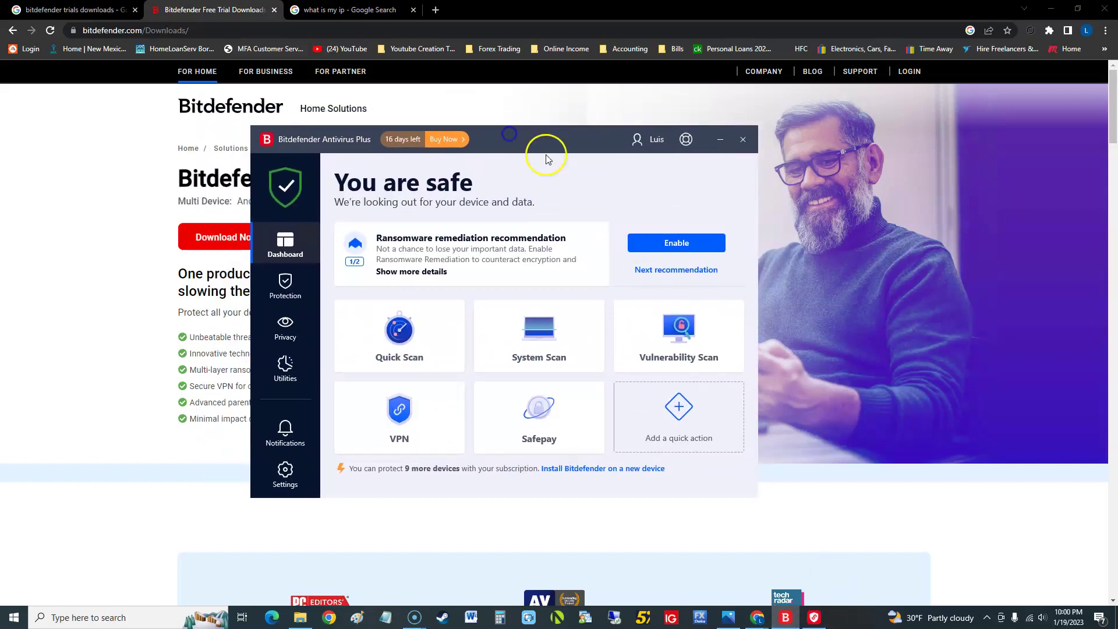
pyautogui.click(813, 617)
pyautogui.moveTo(800, 153); pyautogui.dragTo(531, 148)
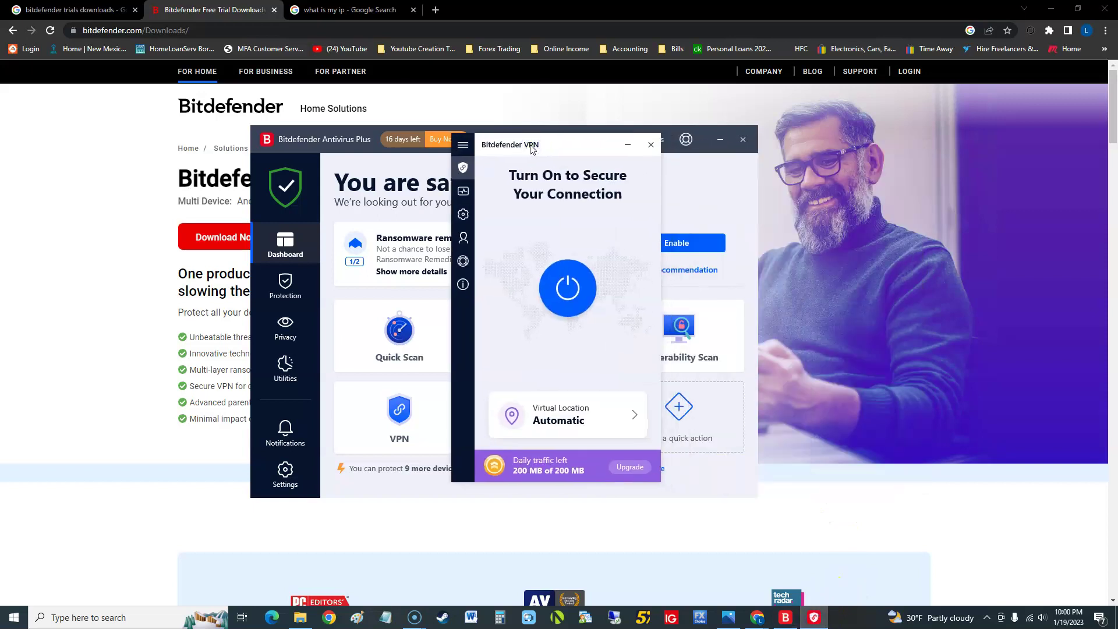
# Go to Protection, then the Privacy features page, and reopen the VPN window over it
pyautogui.click(521, 92)
pyautogui.click(294, 298)
pyautogui.click(289, 324)
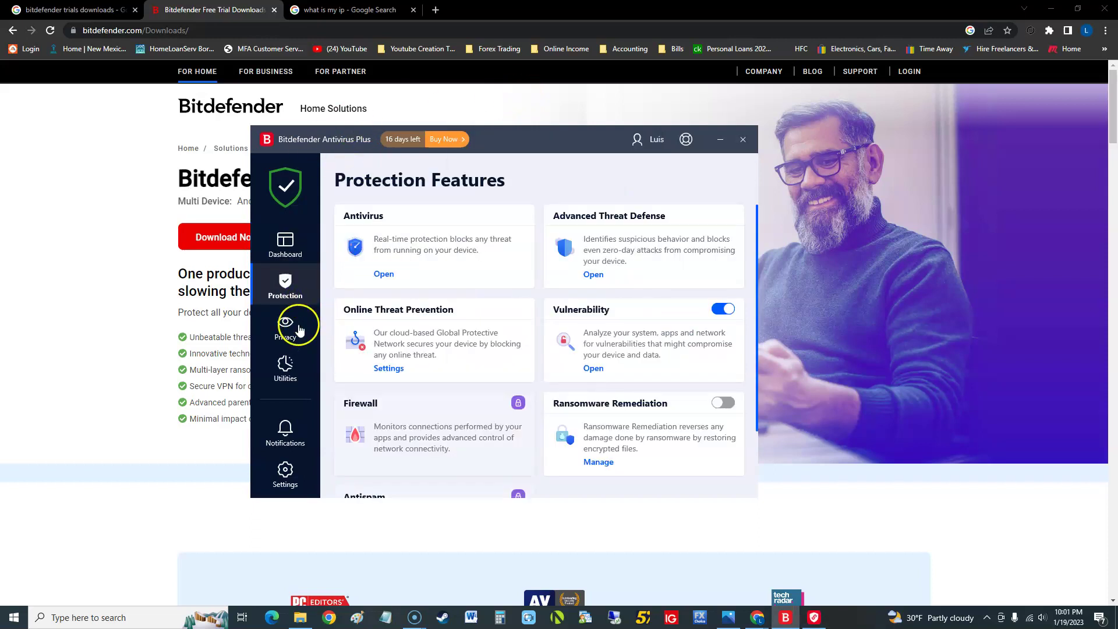
pyautogui.click(720, 312)
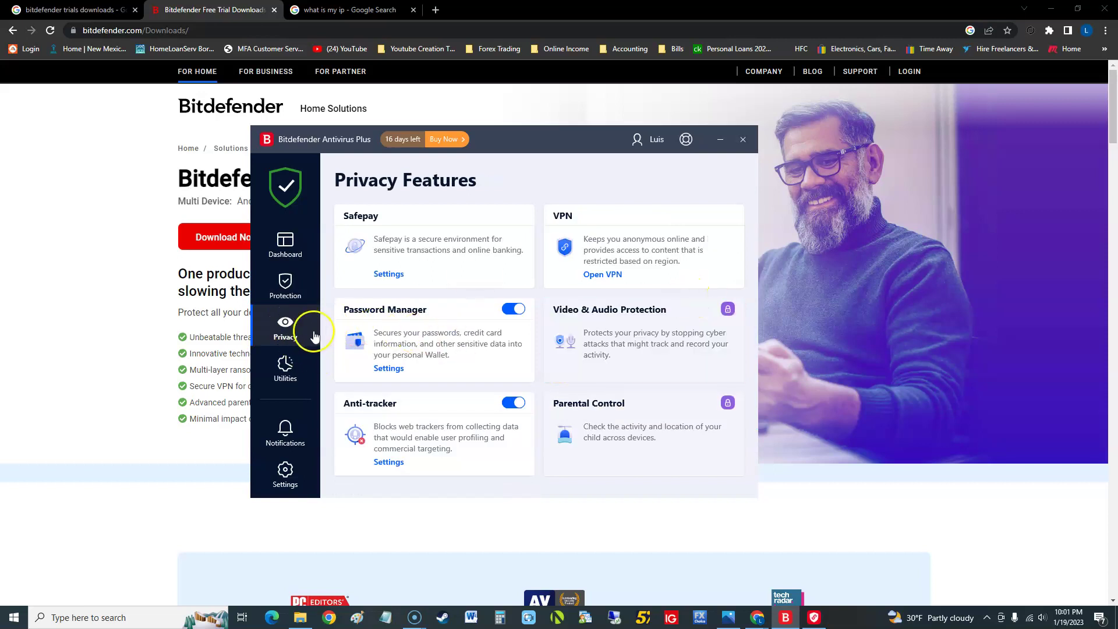
pyautogui.click(611, 274)
pyautogui.moveTo(544, 147); pyautogui.dragTo(540, 151)
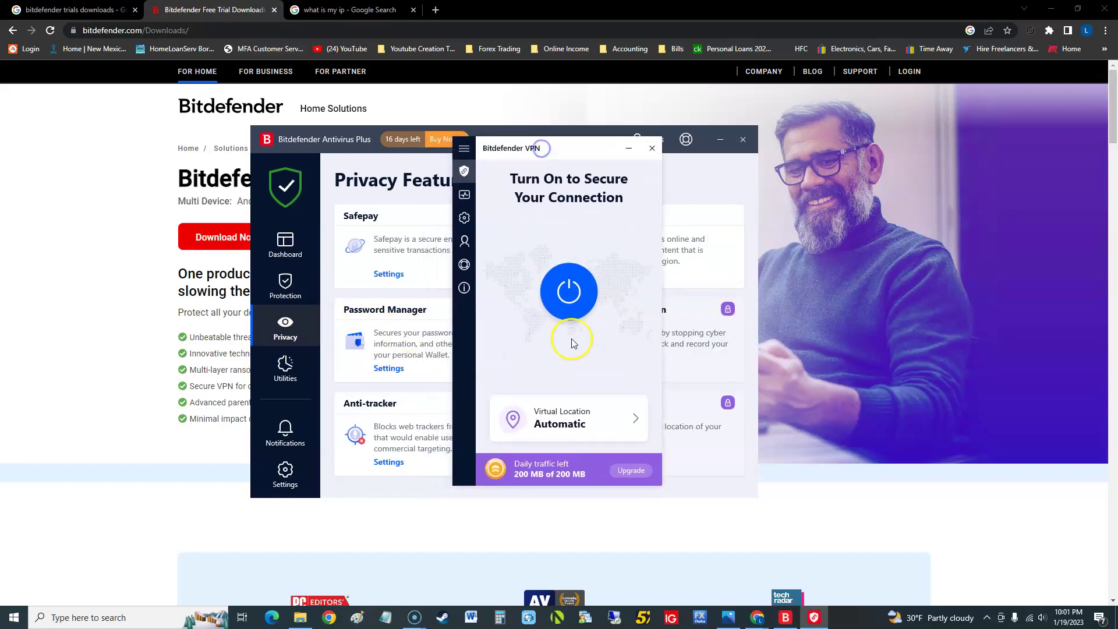
# Connect the VPN through the United States, view the Premium upgrade offer, and return
pyautogui.click(571, 297)
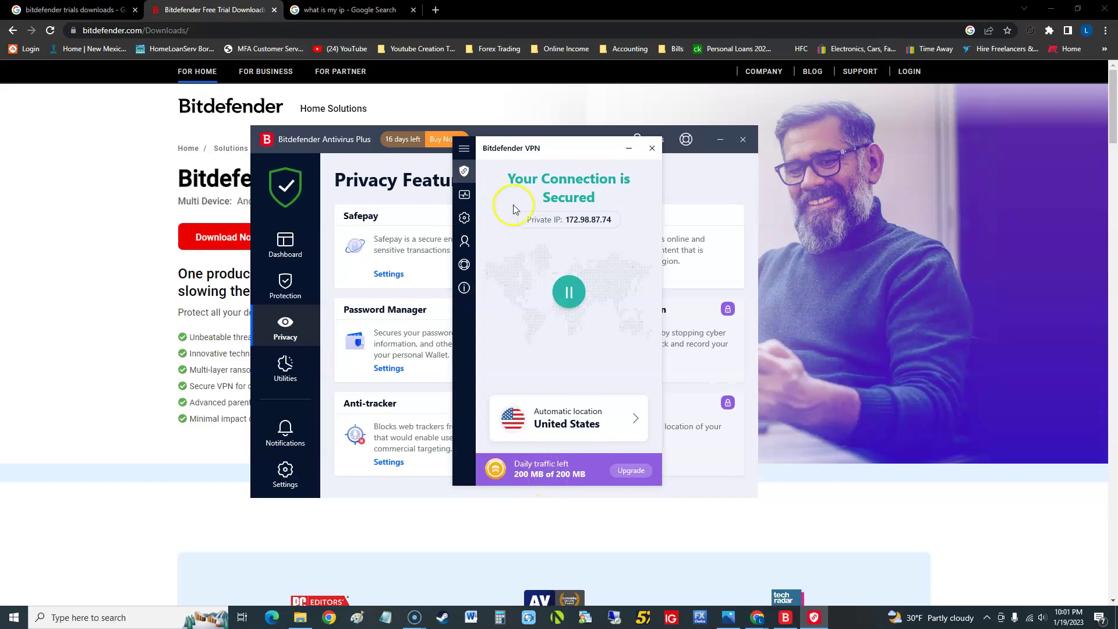
pyautogui.click(629, 470)
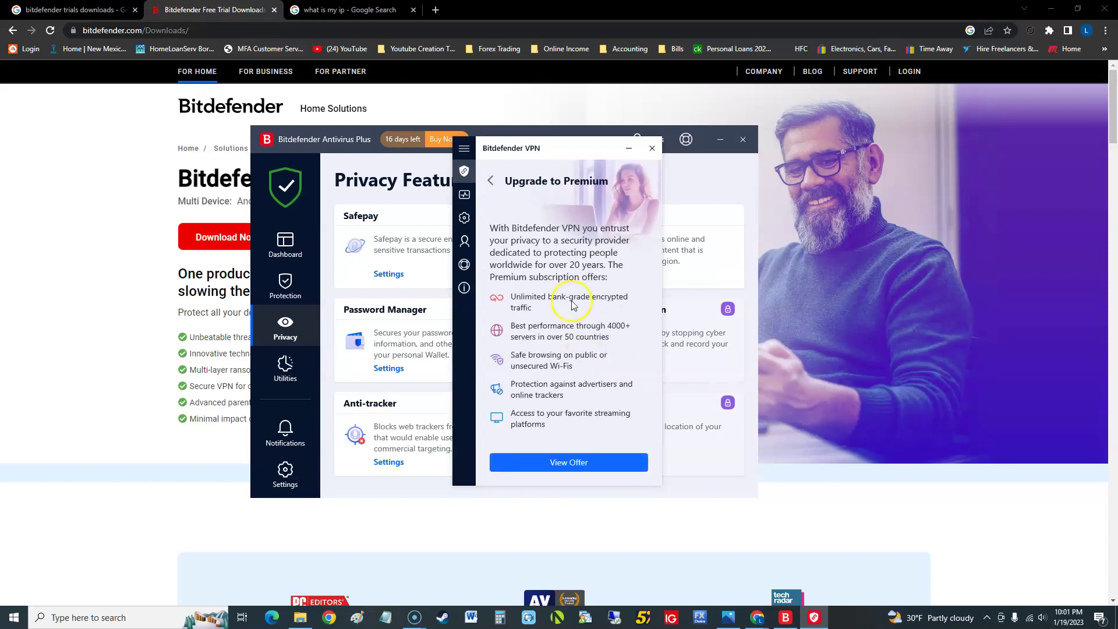
pyautogui.click(491, 182)
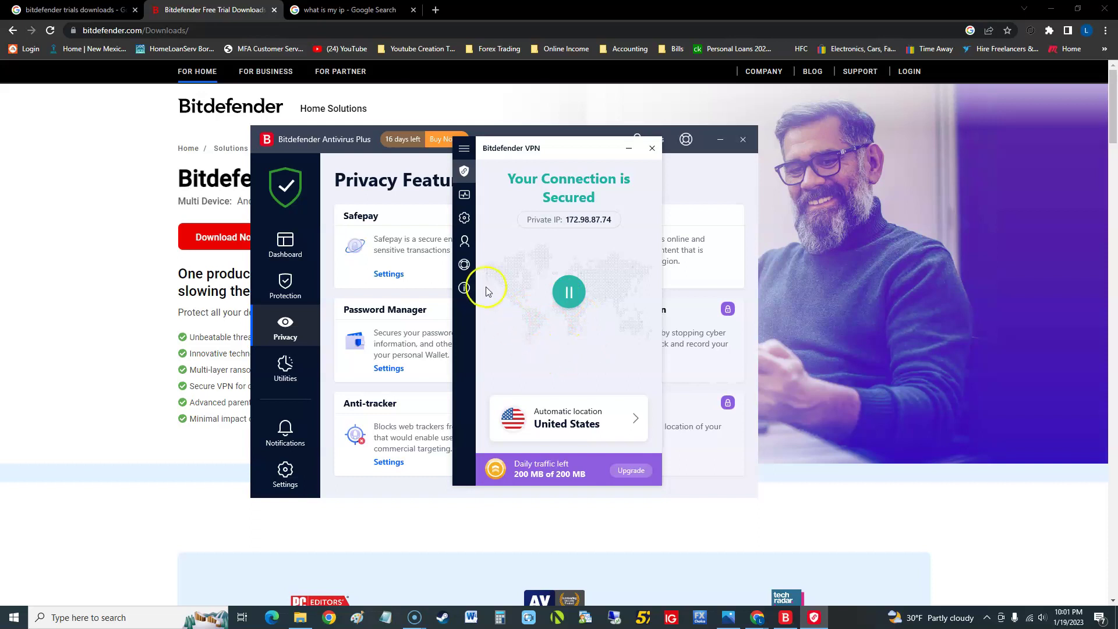
pyautogui.click(358, 10)
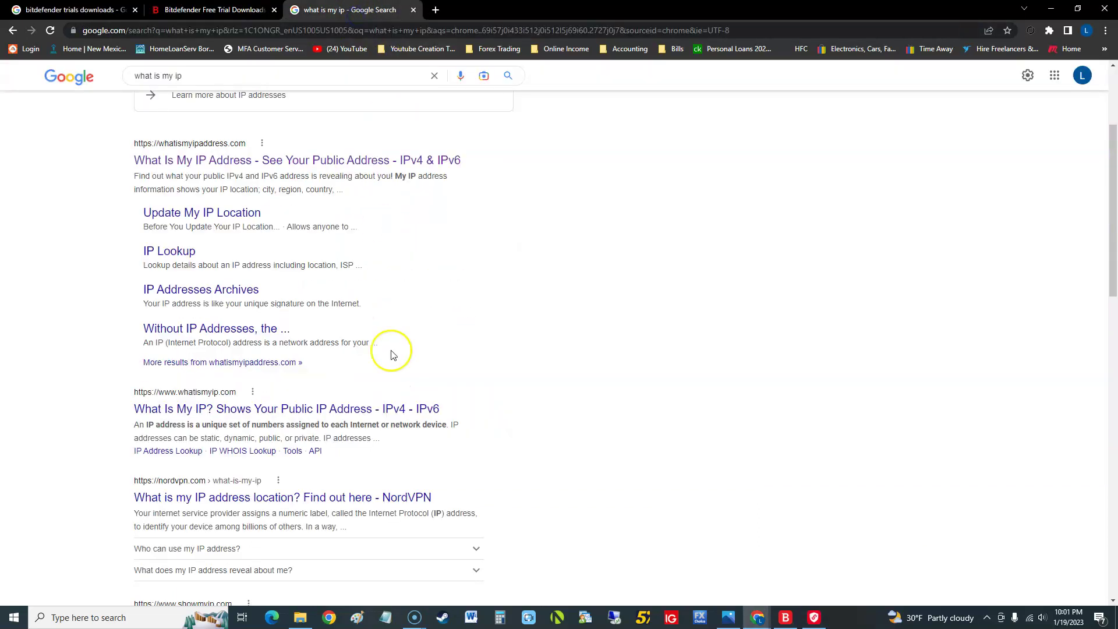
pyautogui.click(280, 415)
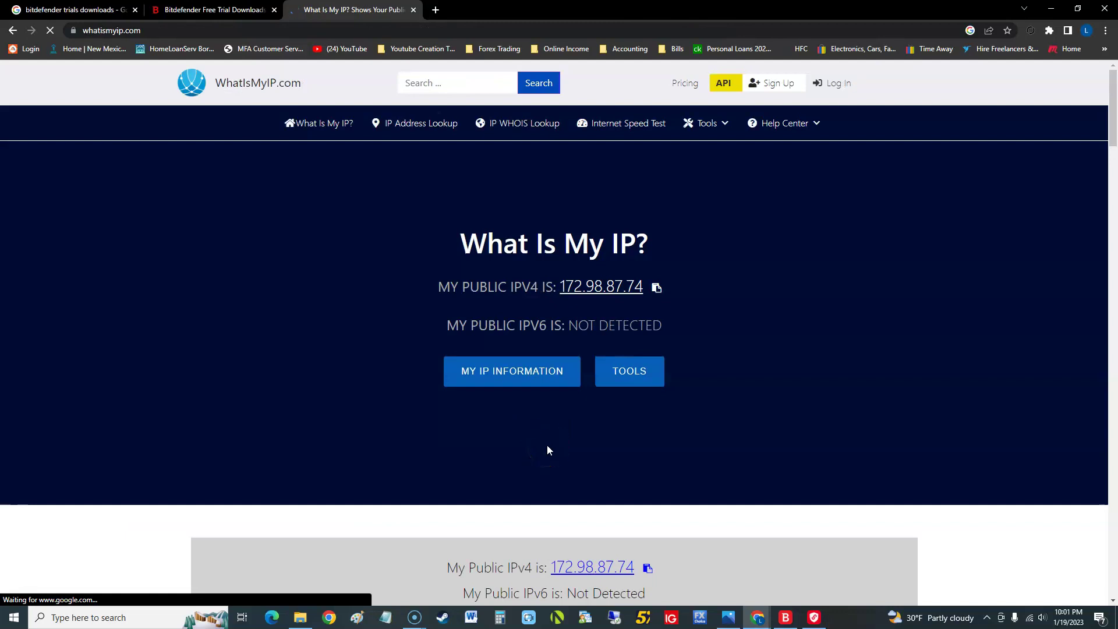
pyautogui.click(524, 374)
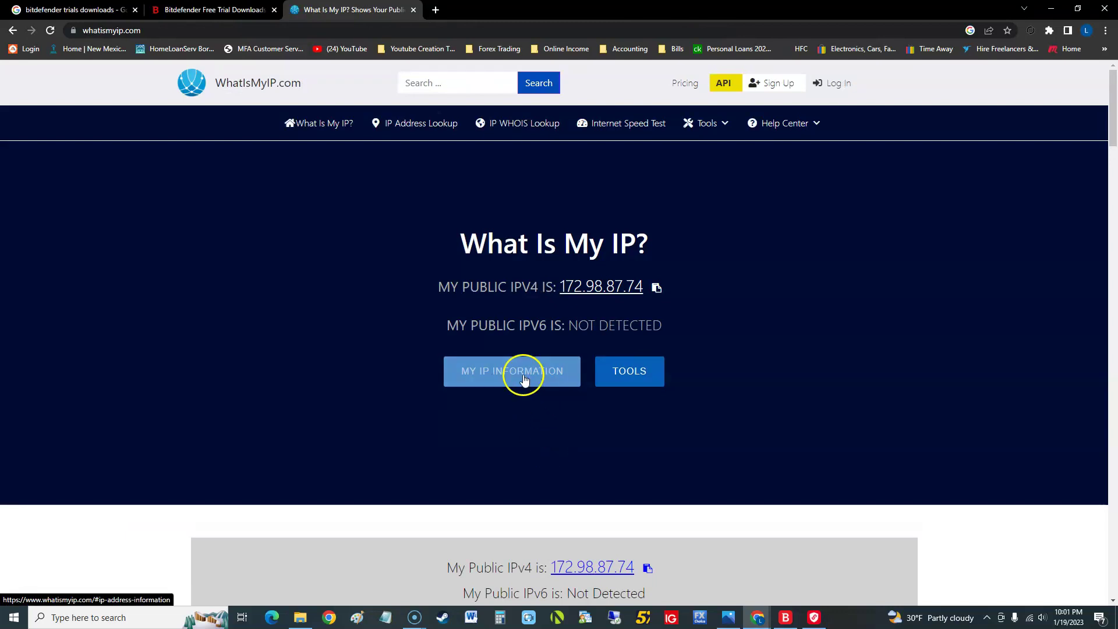
pyautogui.scroll(-1, 637, 432)
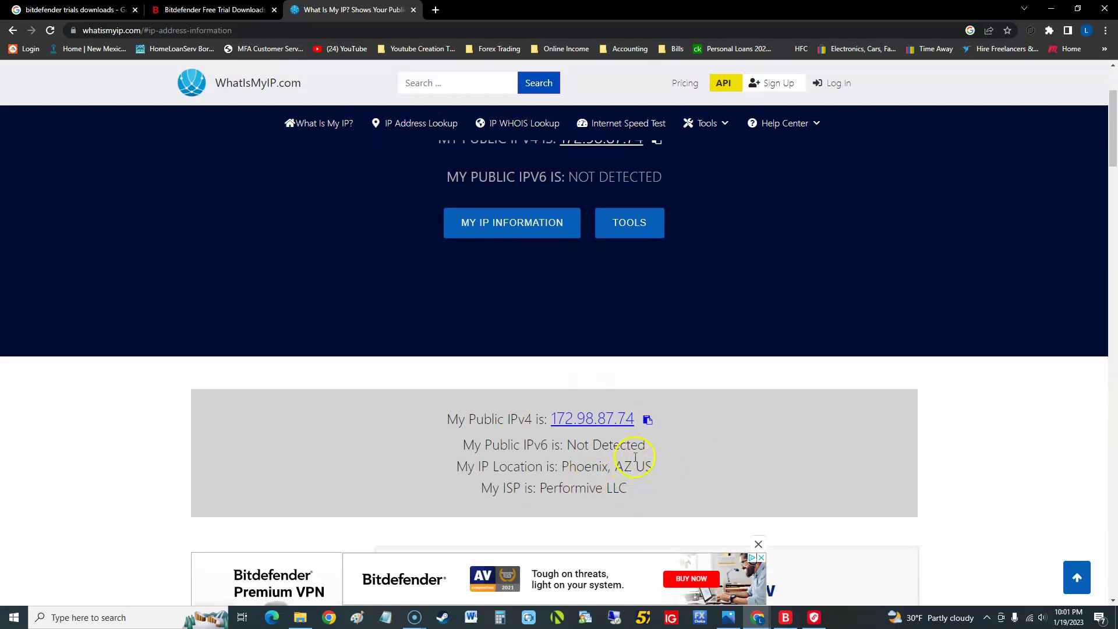
pyautogui.scroll(-1, 635, 453)
pyautogui.scroll(1, 653, 456)
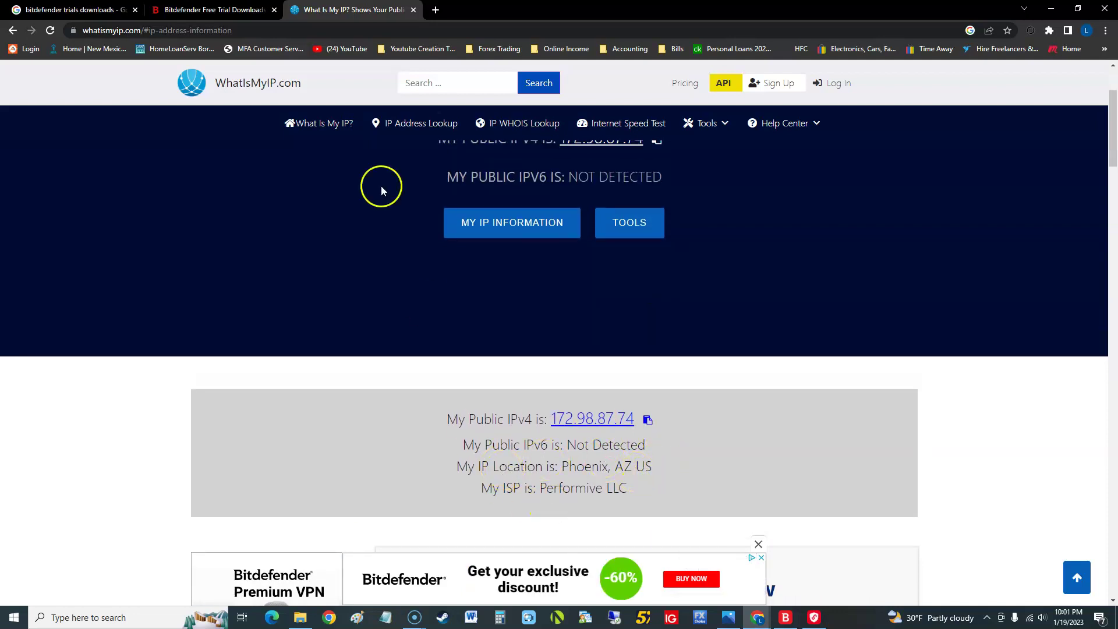
# Move the VPN window left and try choosing Australia from the server locations
pyautogui.click(813, 617)
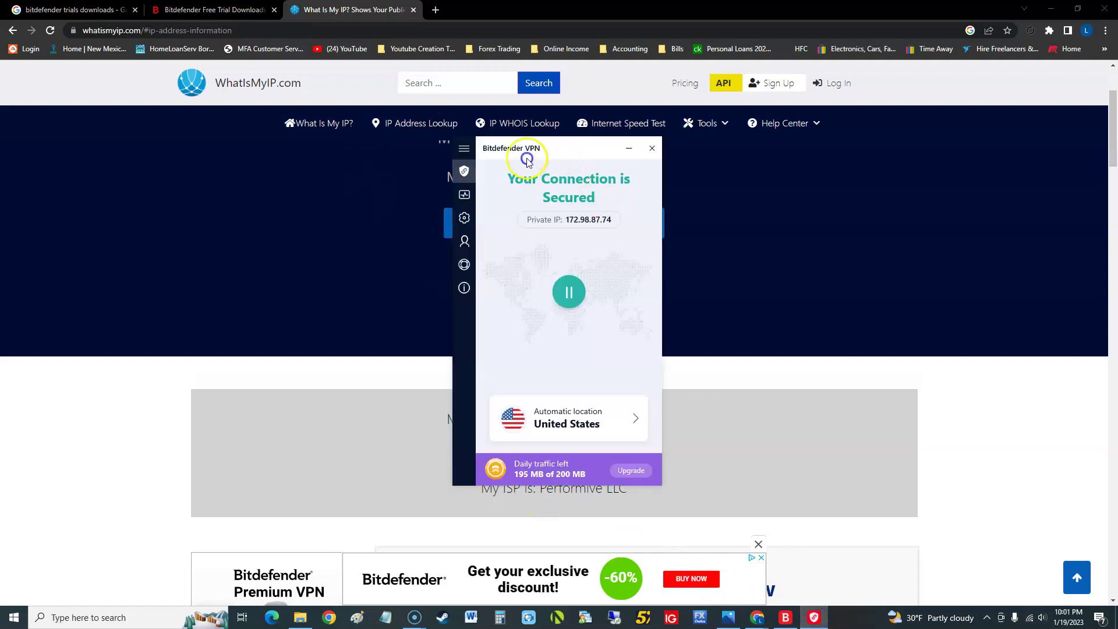
pyautogui.moveTo(527, 160); pyautogui.dragTo(214, 165)
pyautogui.click(309, 425)
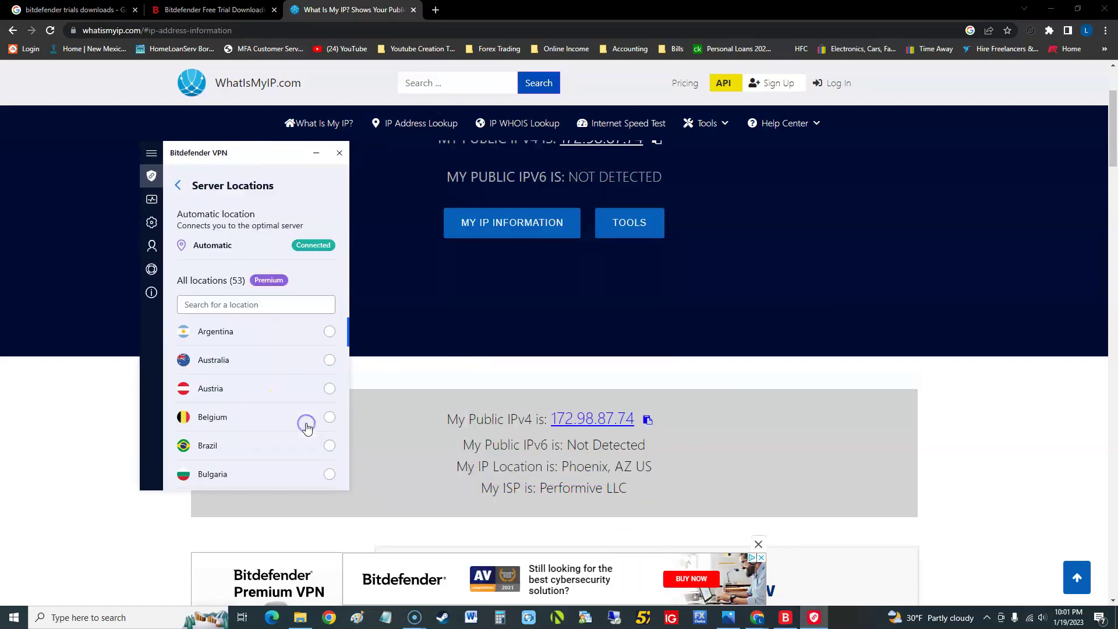
pyautogui.click(263, 368)
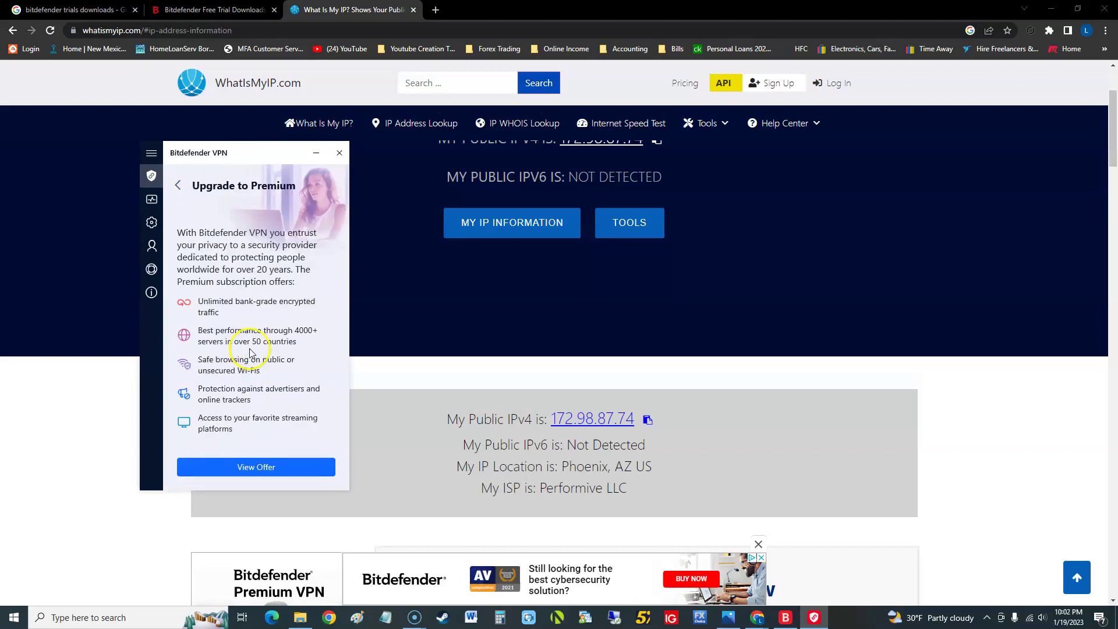
pyautogui.click(174, 188)
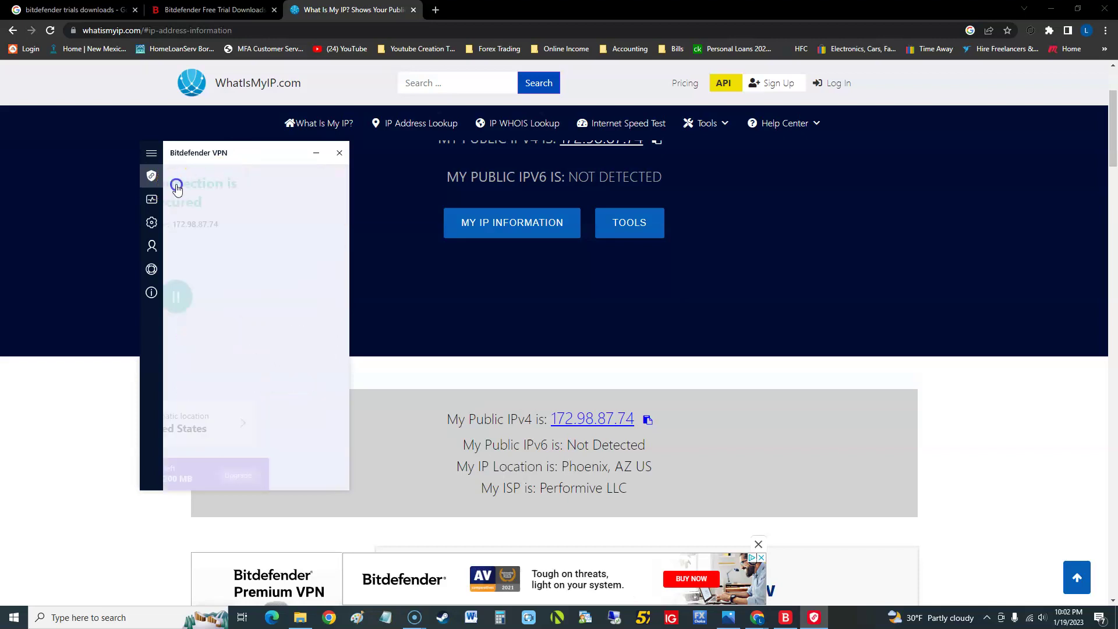
# Browse the 53 premium server locations list, then close the VPN window
pyautogui.click(306, 425)
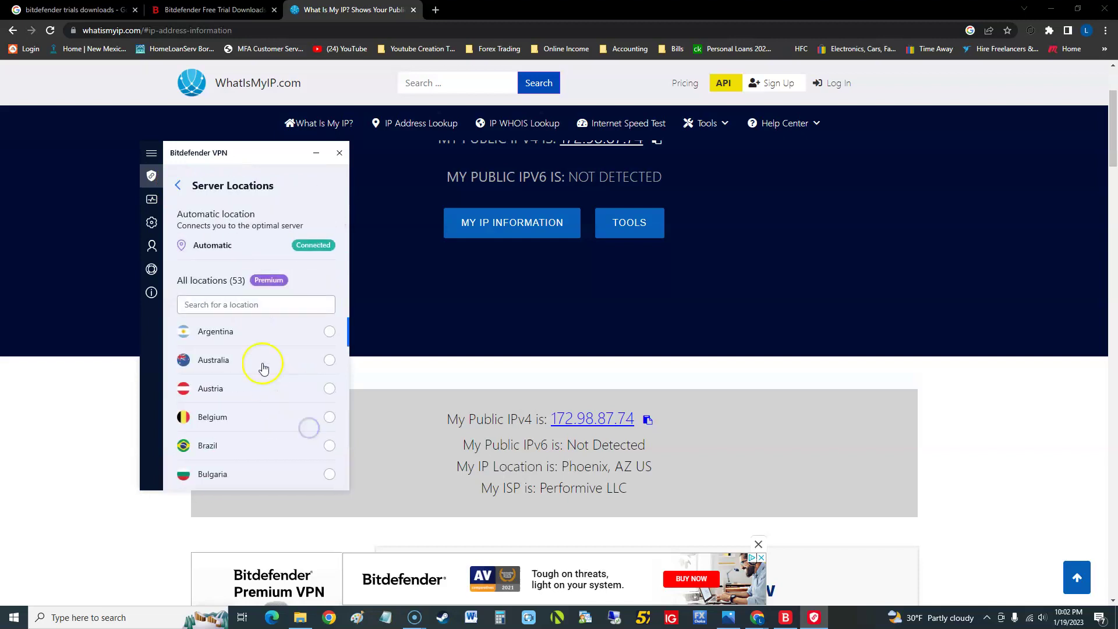
pyautogui.scroll(-1, 262, 367)
pyautogui.scroll(-1, 274, 366)
pyautogui.scroll(-3, 285, 369)
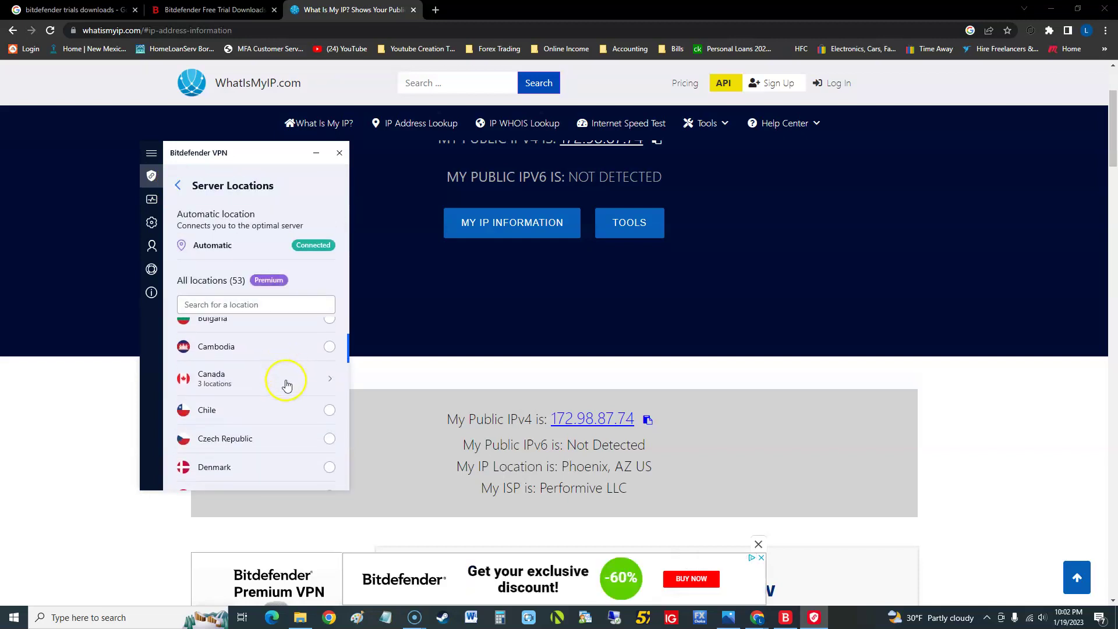
pyautogui.scroll(5, 284, 369)
pyautogui.click(603, 341)
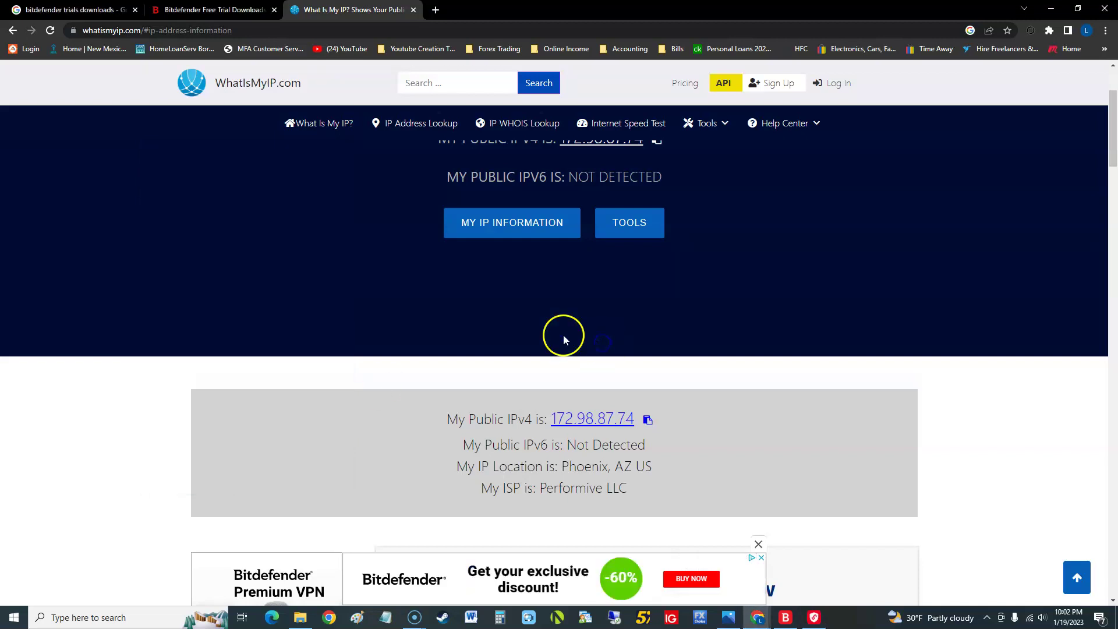
# Run a Google speed test over the VPN: 57.5 Mbps download, 8.84 Mbps upload
pyautogui.click(435, 10)
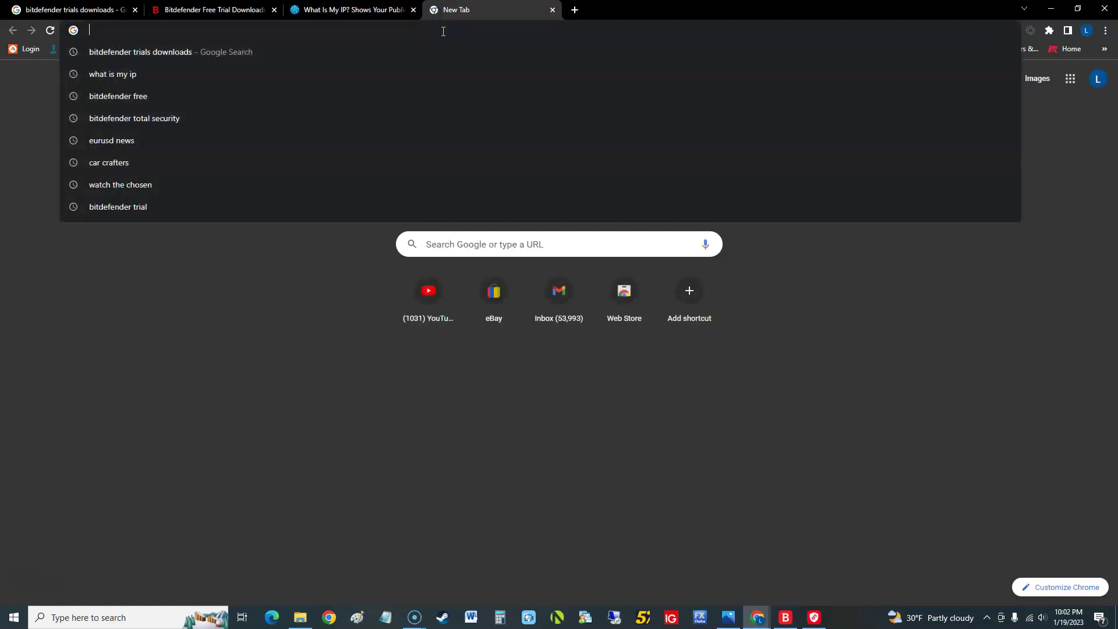
pyautogui.write('speed')
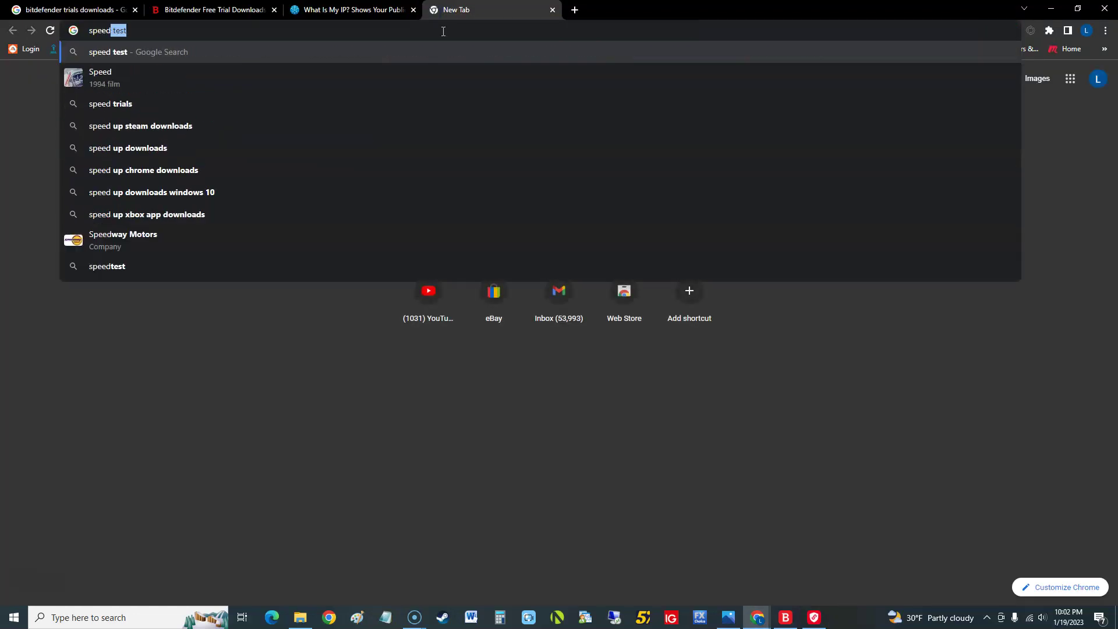
pyautogui.write(' test')
pyautogui.press('Return')
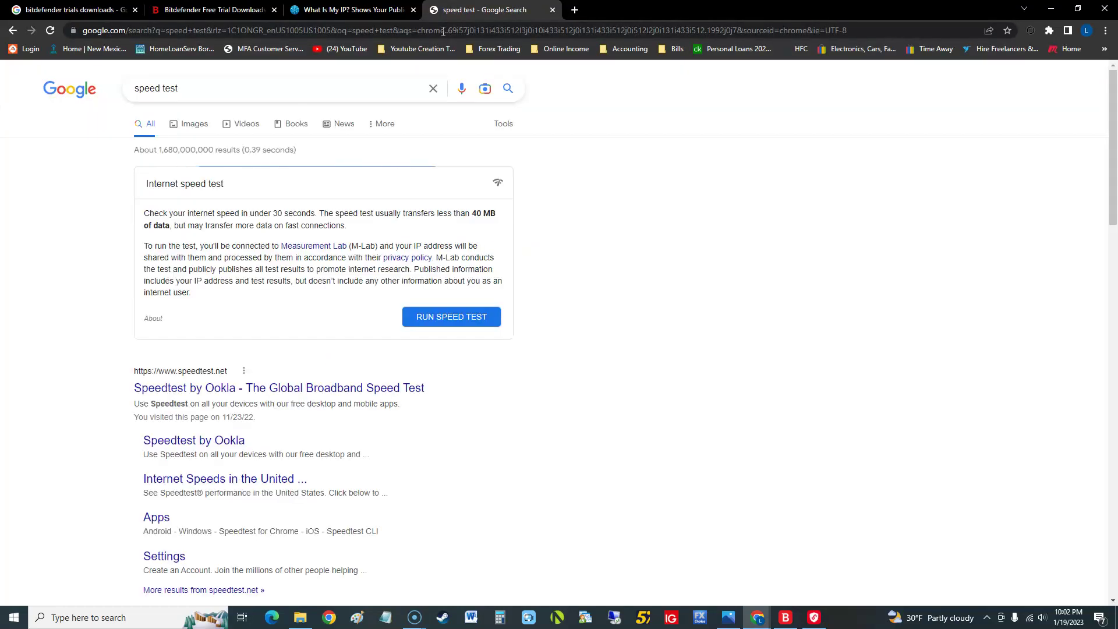
pyautogui.click(485, 315)
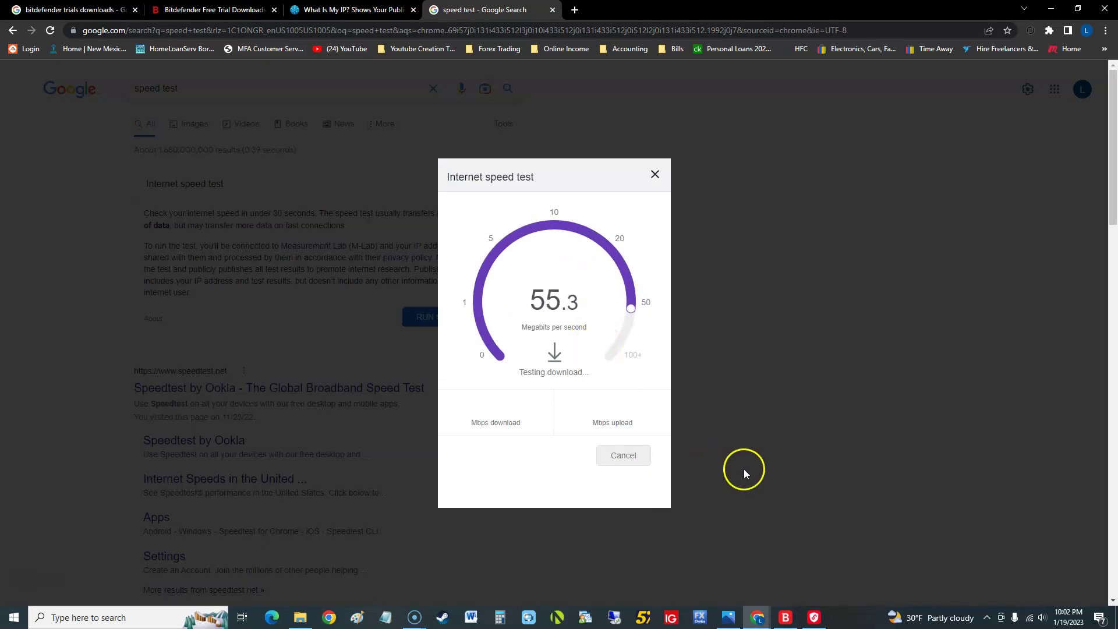
# Place the VPN window beside the speed test, check its connection status, then return to What Is My IP
pyautogui.click(818, 610)
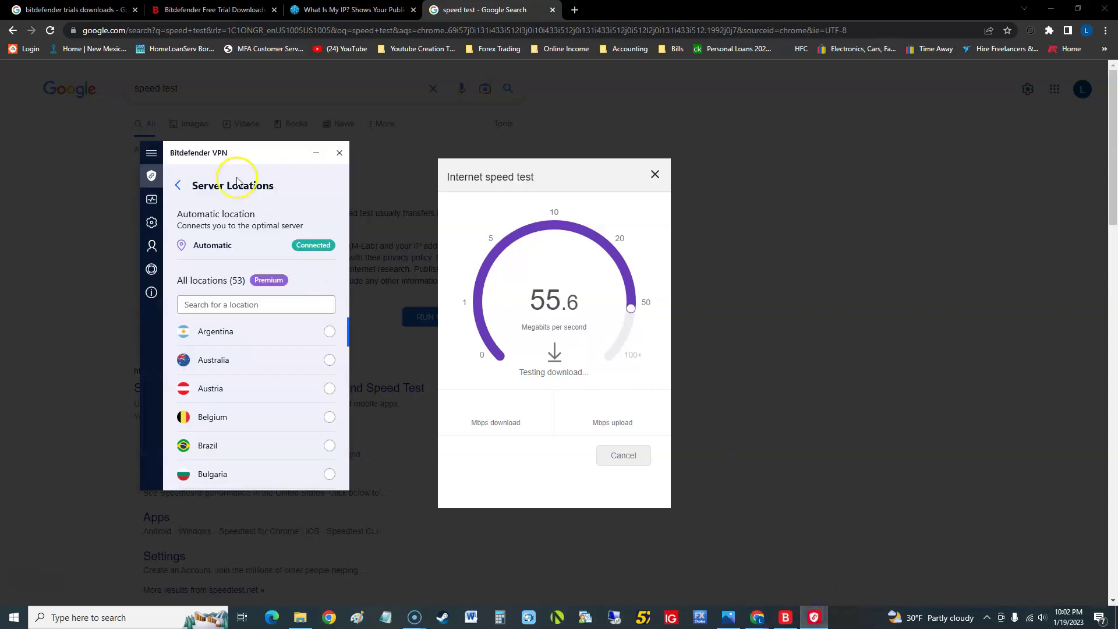
pyautogui.moveTo(227, 154); pyautogui.dragTo(832, 152)
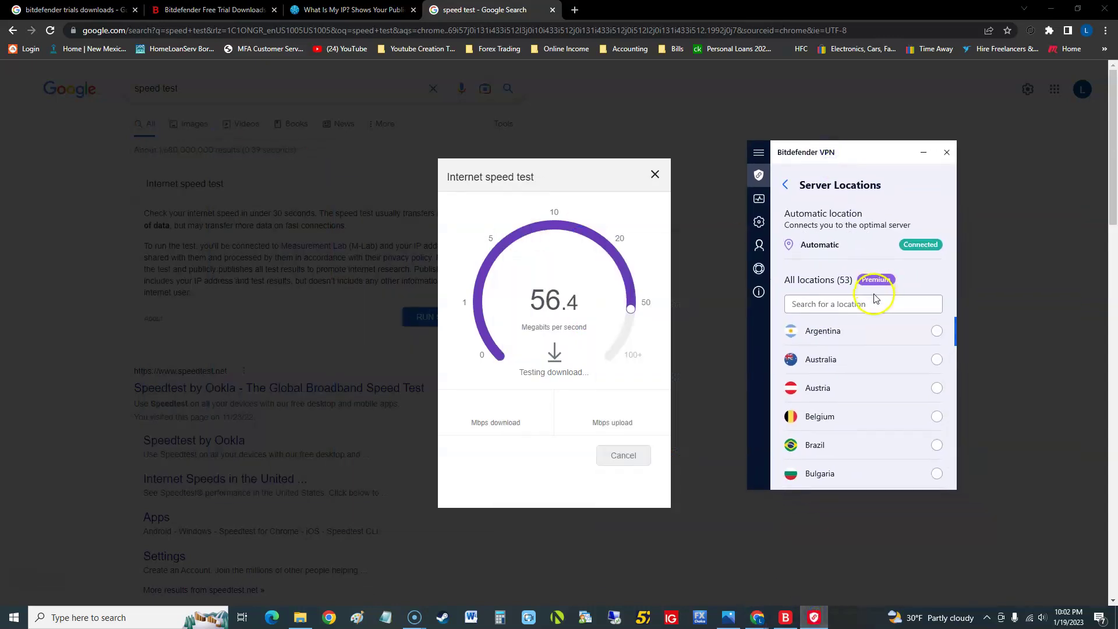
pyautogui.click(784, 186)
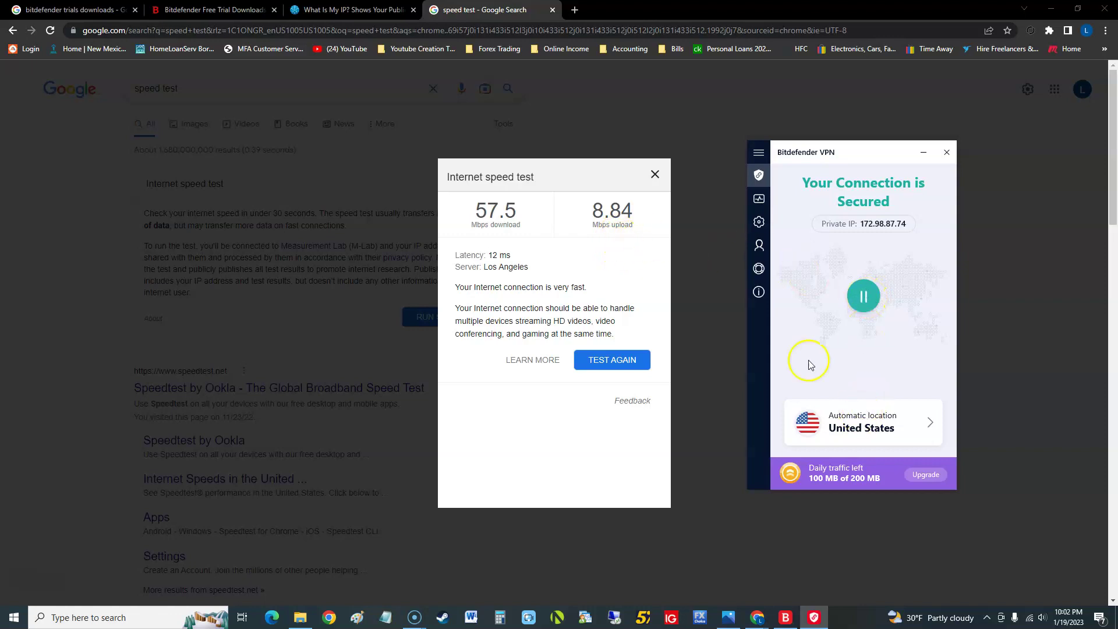
pyautogui.click(373, 10)
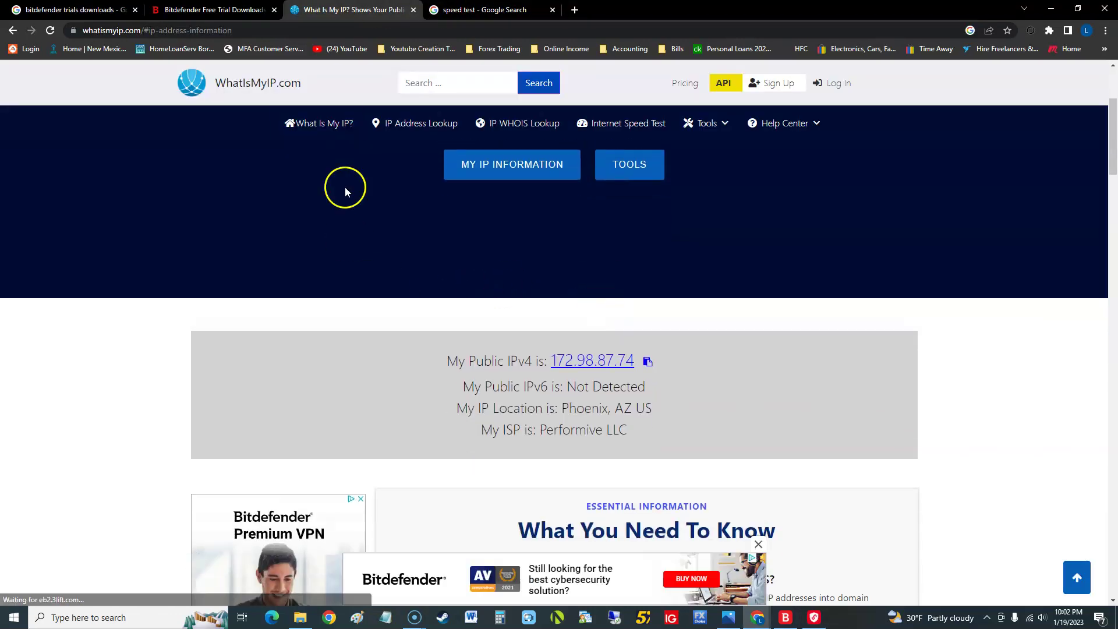
# Reopen the VPN window over WhatIsMyIP.com to compare IP 172.98.87.74, with 99.1 MB left
pyautogui.click(50, 30)
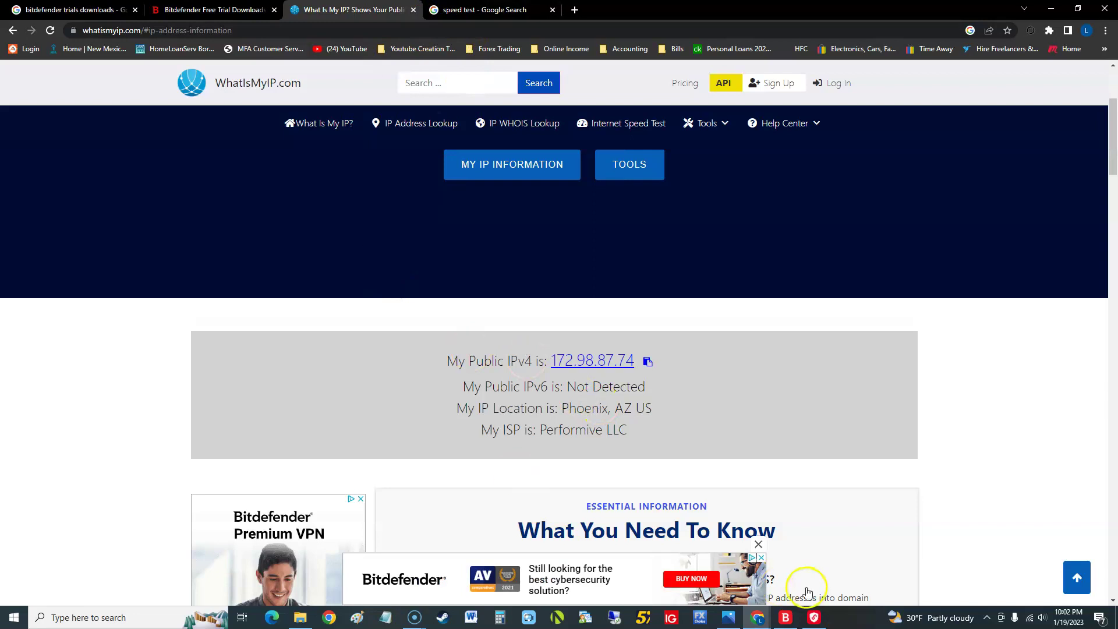
pyautogui.click(813, 617)
pyautogui.moveTo(830, 149)
pyautogui.mouseDown()
pyautogui.moveTo(780, 161)
pyautogui.moveTo(664, 160)
pyautogui.mouseUp()
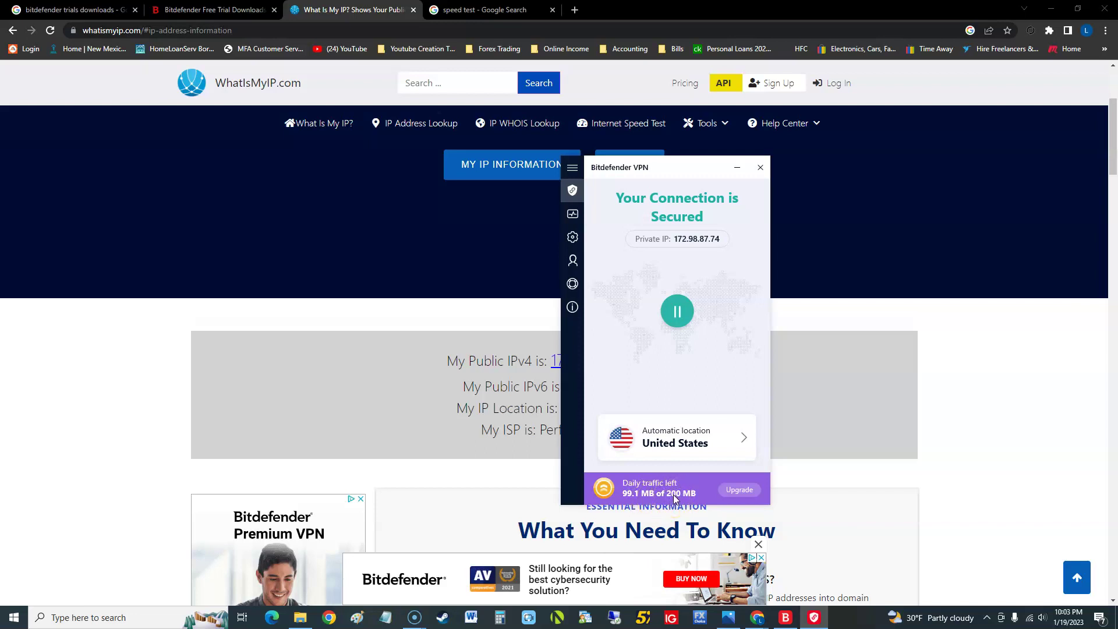
# Check the VPN usage dashboard, then open Settings and the Ad blocker and Anti-tracker options
pyautogui.click(574, 214)
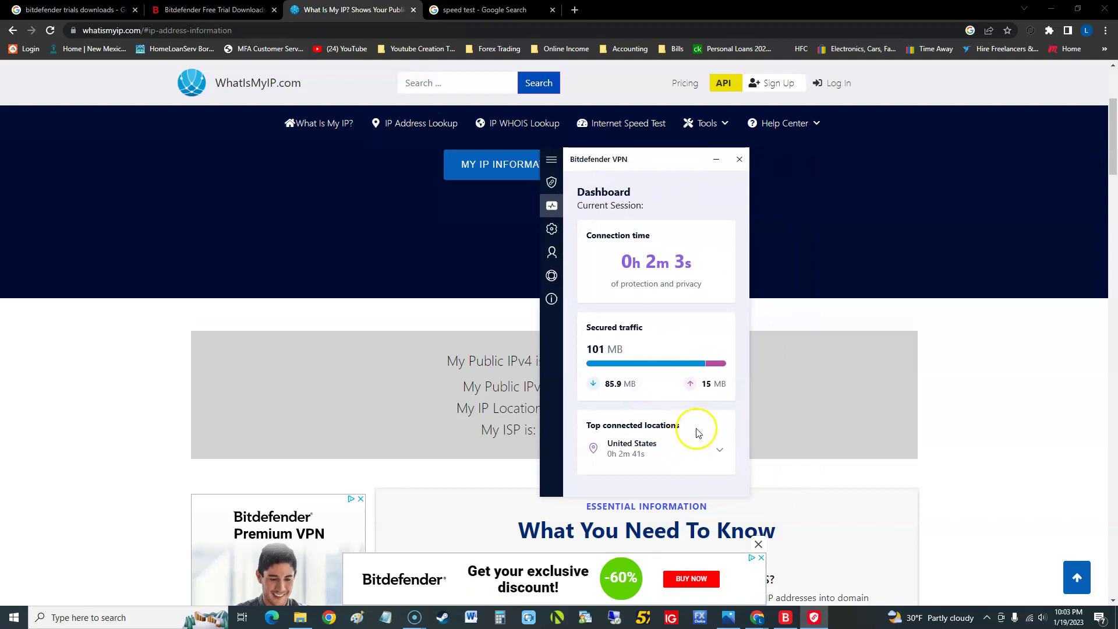
pyautogui.click(552, 228)
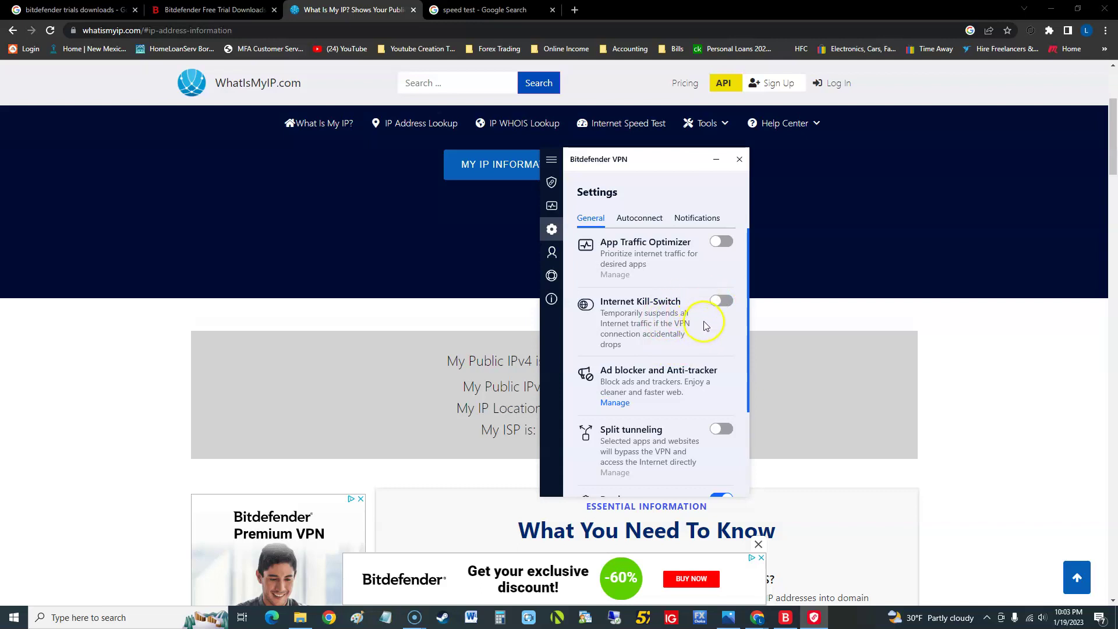
pyautogui.scroll(-2, 713, 320)
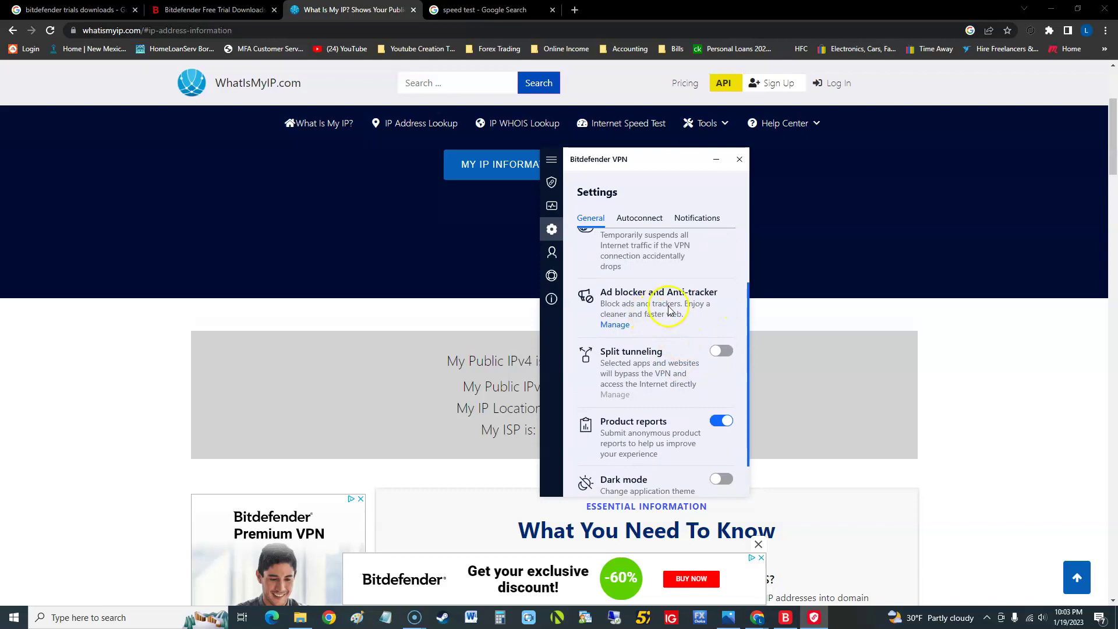
pyautogui.click(634, 327)
# Switch on both Ad blocker and Anti-tracker, acknowledging the Anti-tracker notice
pyautogui.click(722, 259)
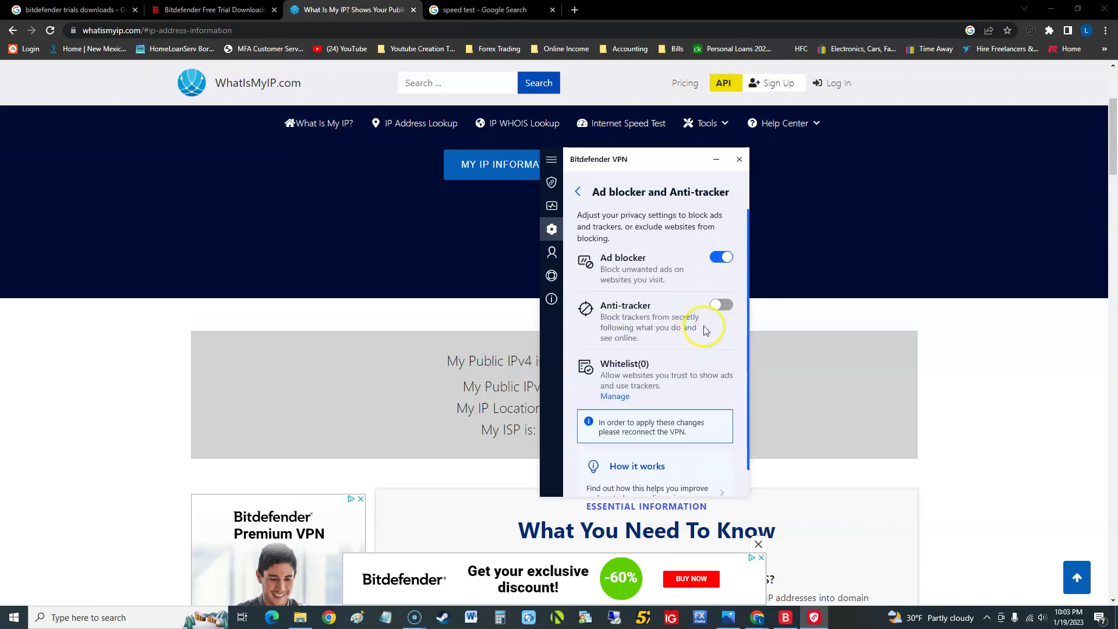
pyautogui.click(720, 304)
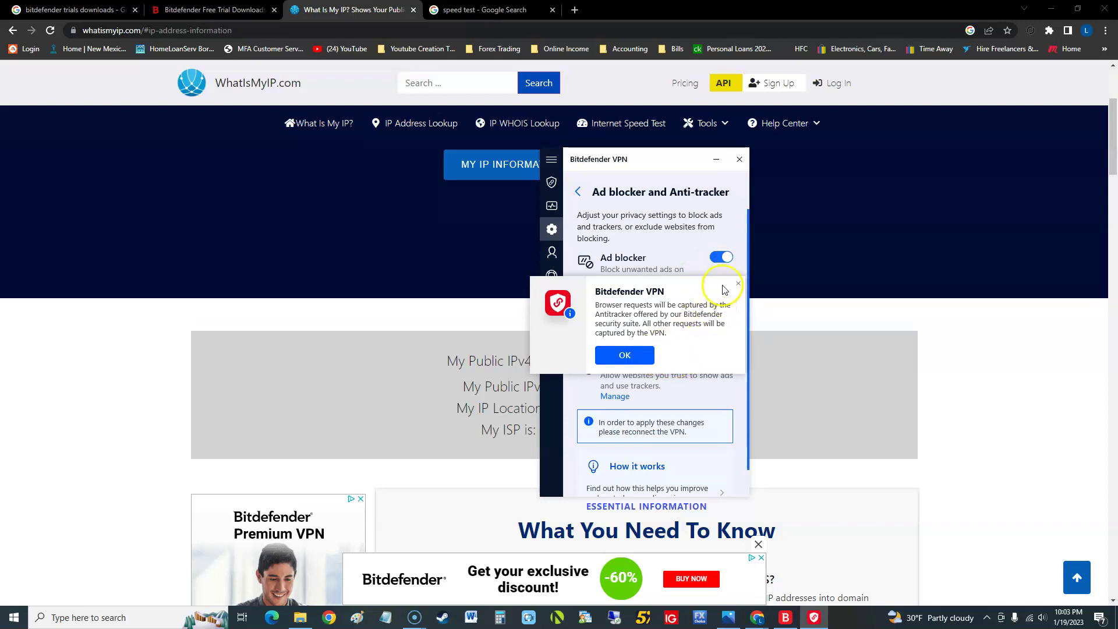
pyautogui.click(624, 355)
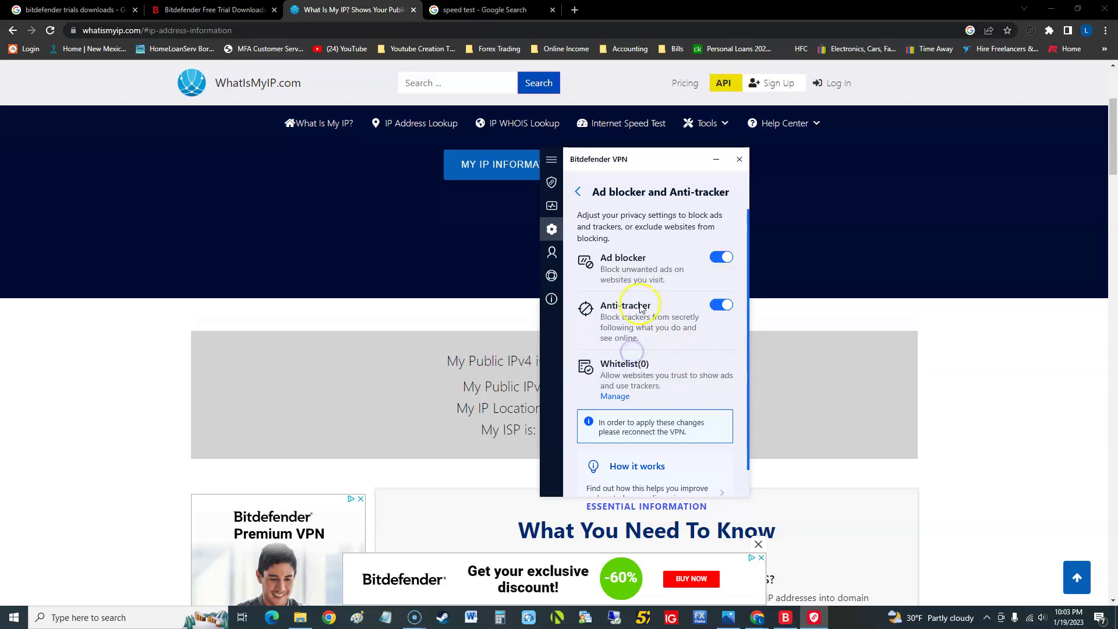
pyautogui.scroll(-1, 697, 295)
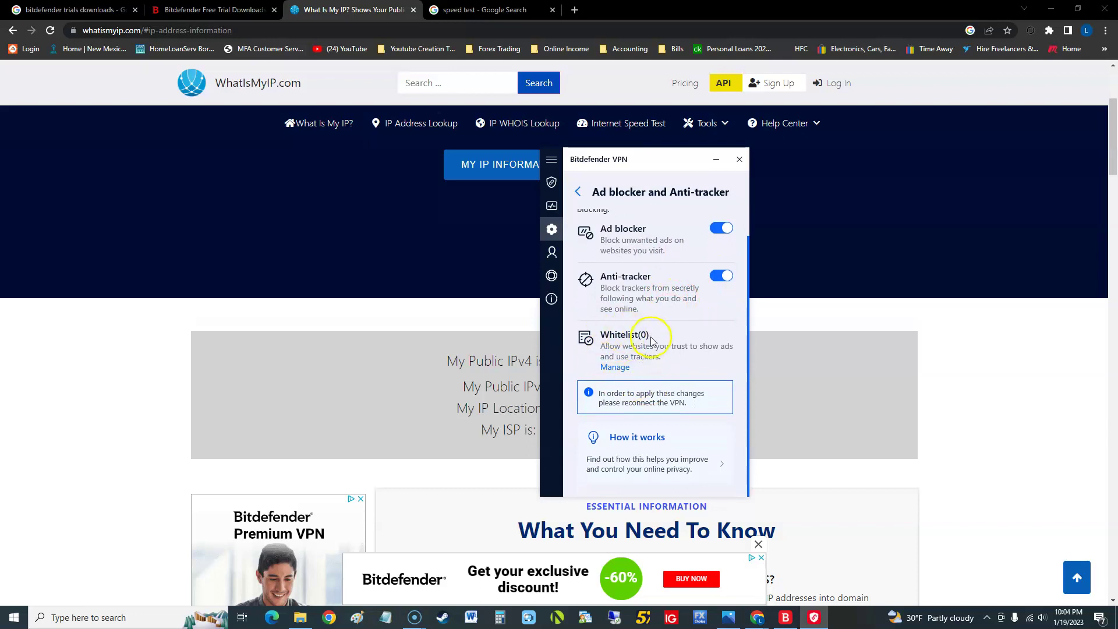
pyautogui.scroll(1, 641, 349)
pyautogui.scroll(-1, 652, 379)
# View the My Account, Support and About (version 25.5.8.57) pages, then return to General settings
pyautogui.click(552, 252)
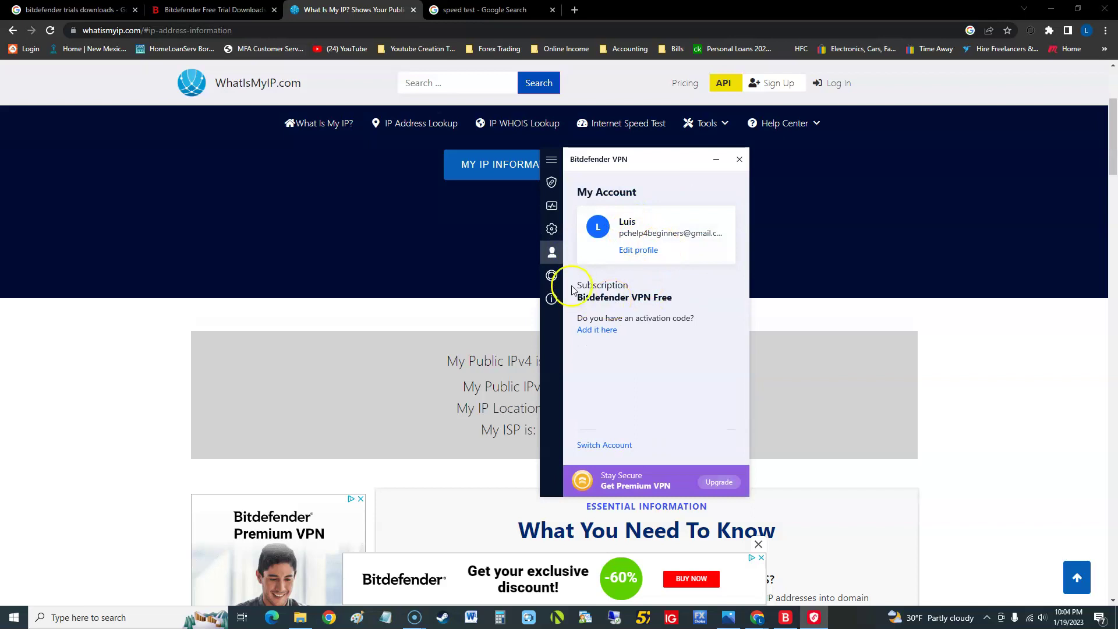
pyautogui.click(551, 276)
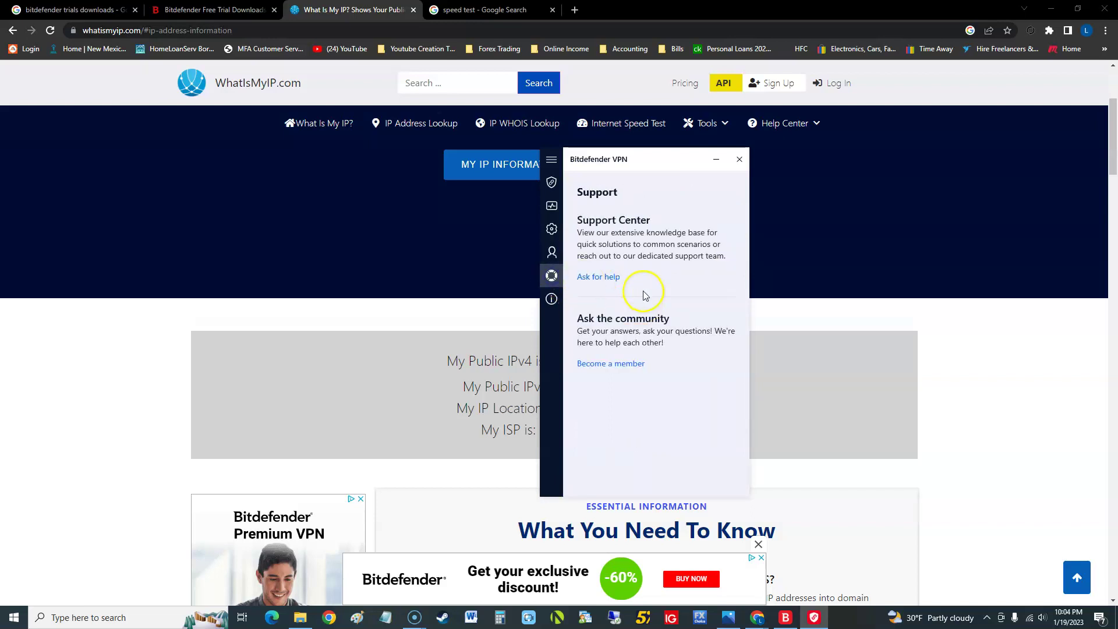
pyautogui.click(551, 299)
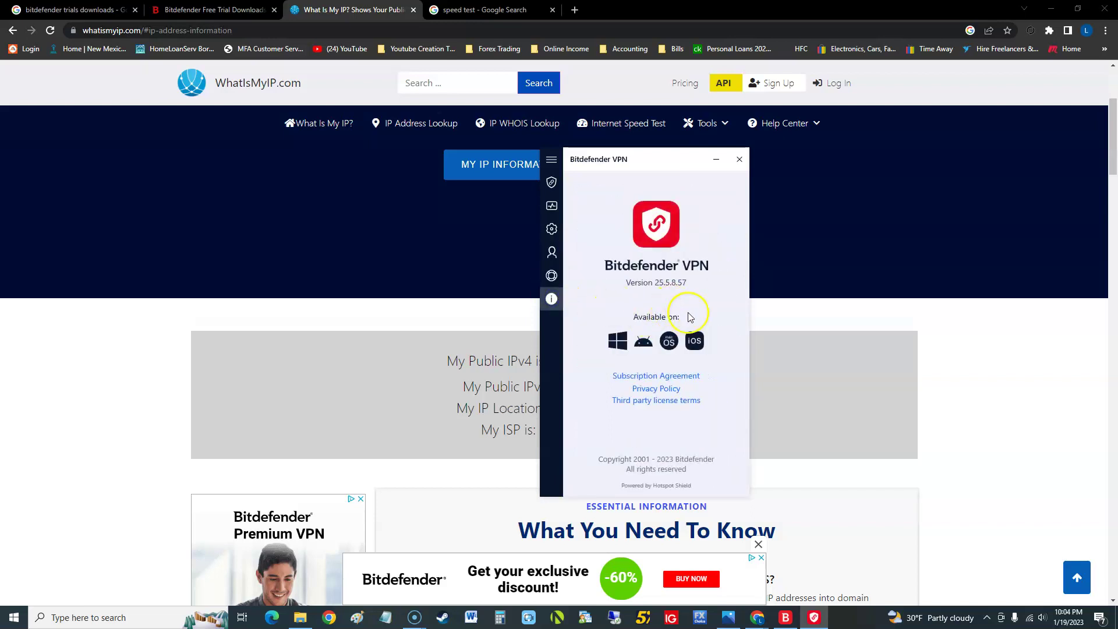
pyautogui.click(551, 229)
pyautogui.scroll(1, 696, 378)
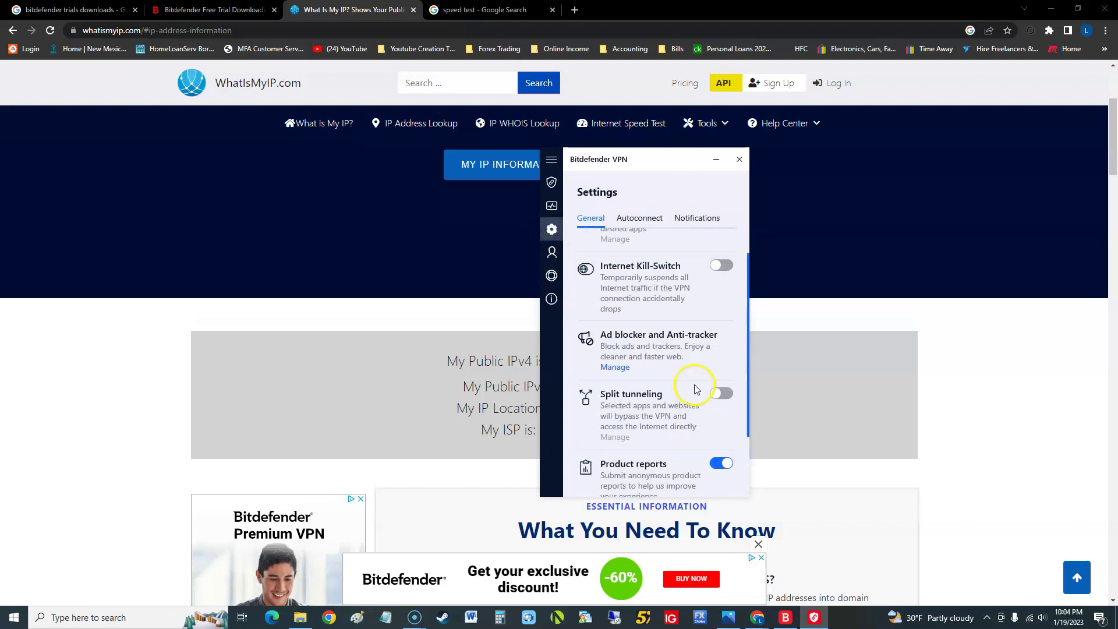
pyautogui.scroll(-1, 694, 383)
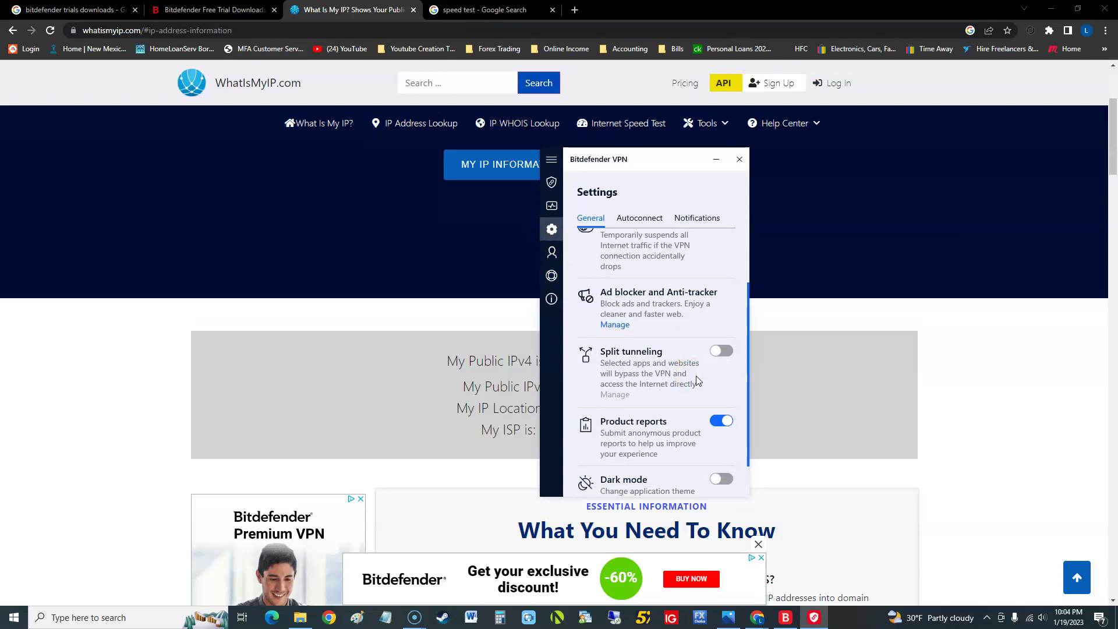
pyautogui.click(698, 383)
# Explore split tunneling: enable it, browse app exclusions without adding any, and view excluded websites
pyautogui.click(720, 350)
pyautogui.click(616, 395)
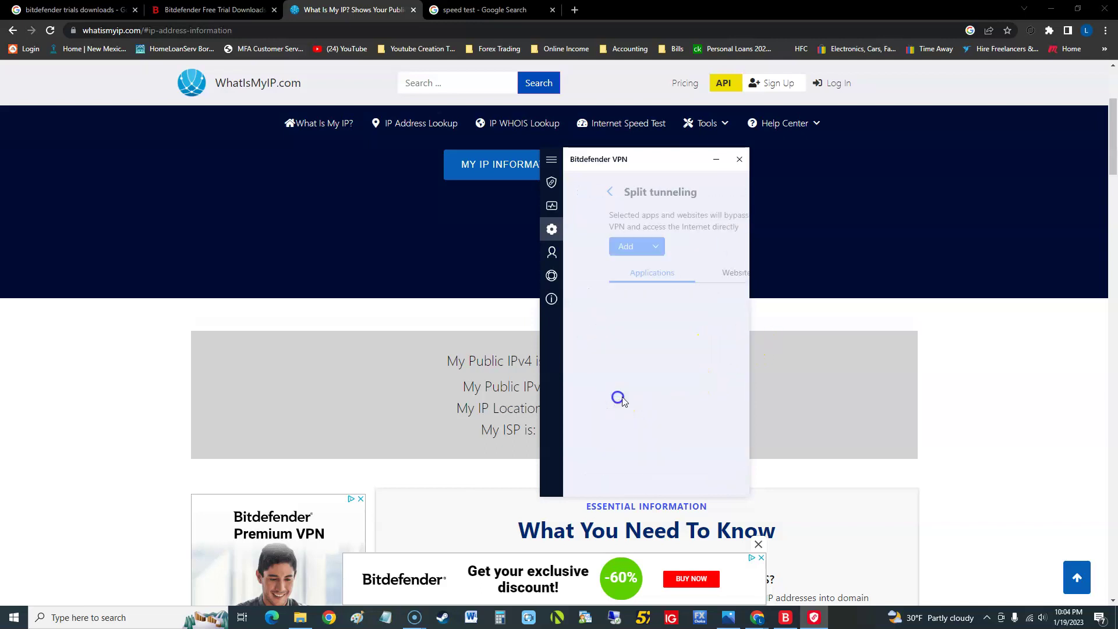
pyautogui.click(618, 247)
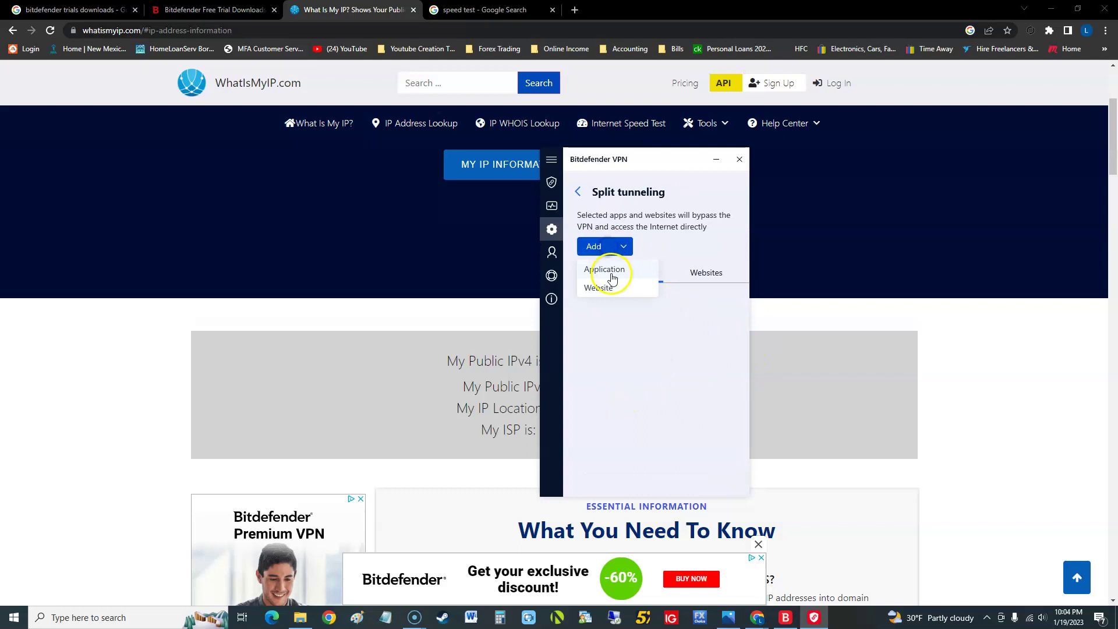
pyautogui.click(606, 269)
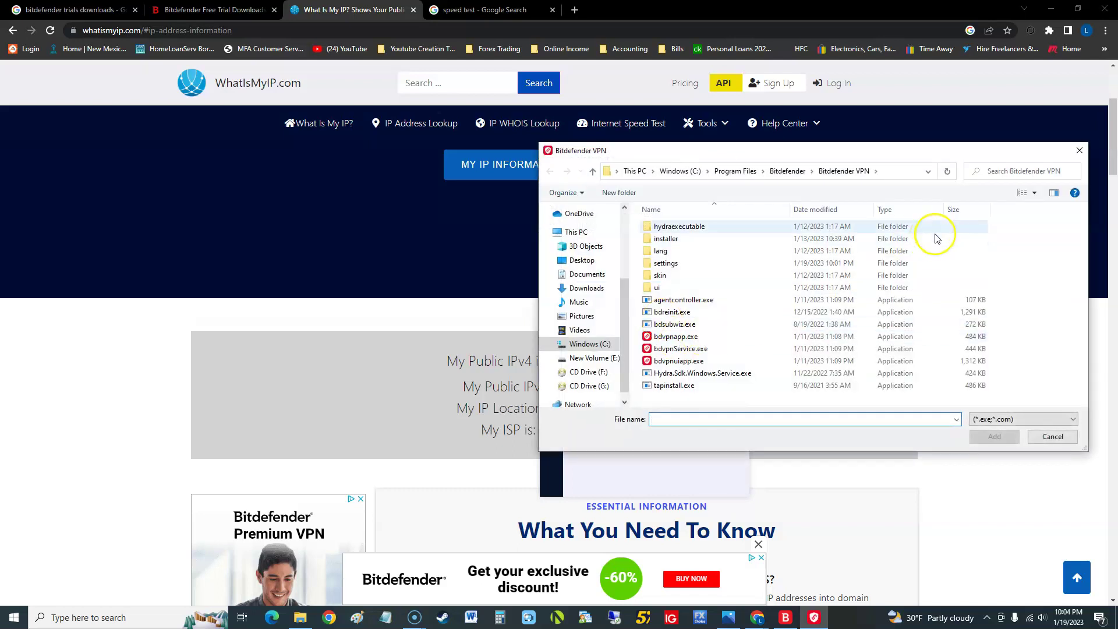
pyautogui.click(1078, 150)
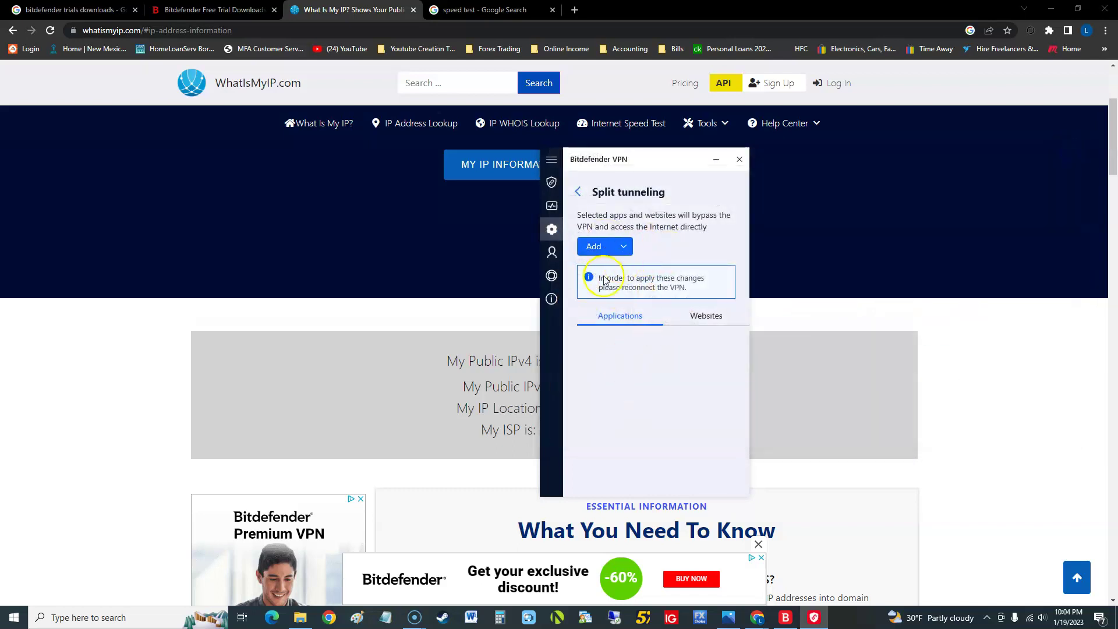
pyautogui.click(712, 316)
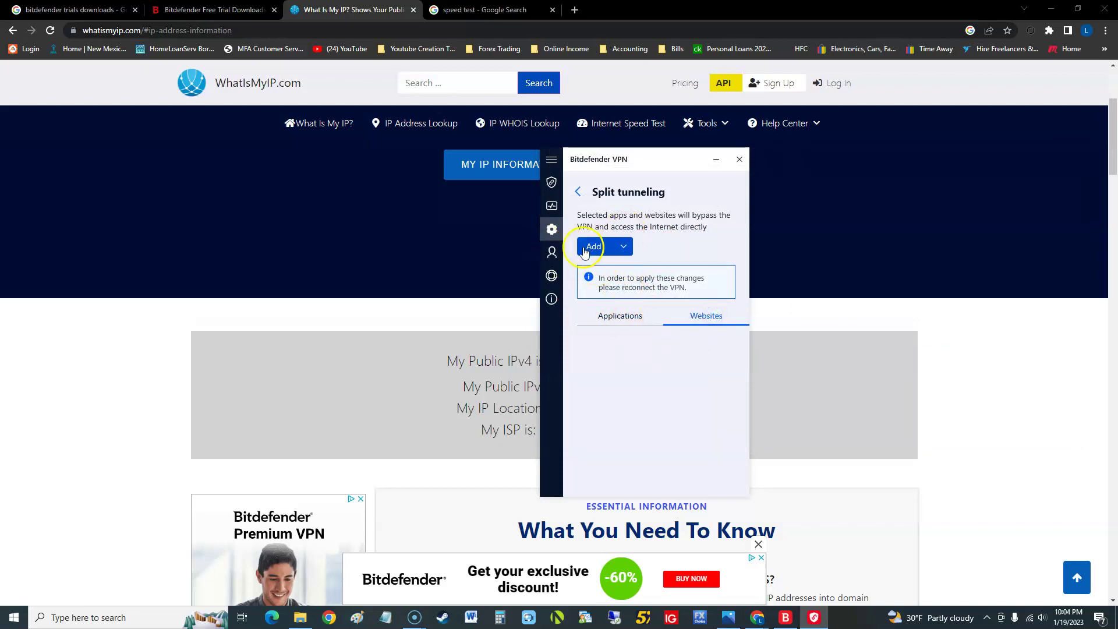
# Toggle dark mode on and back off, then view the Dashboard showing 101 MB secured
pyautogui.click(578, 193)
pyautogui.scroll(-1, 701, 443)
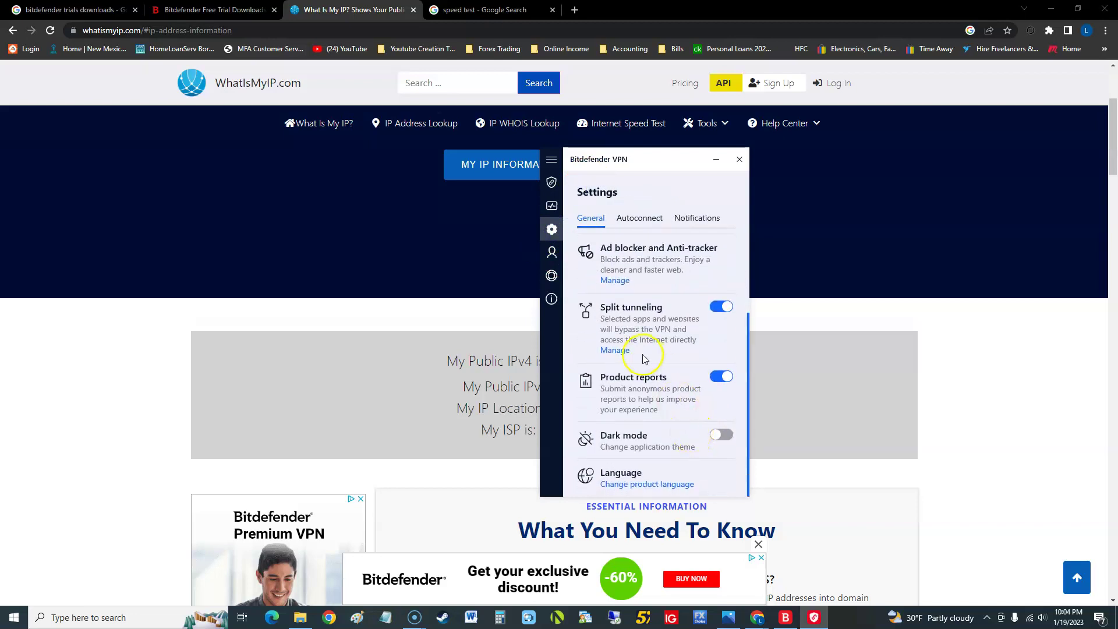
pyautogui.click(721, 434)
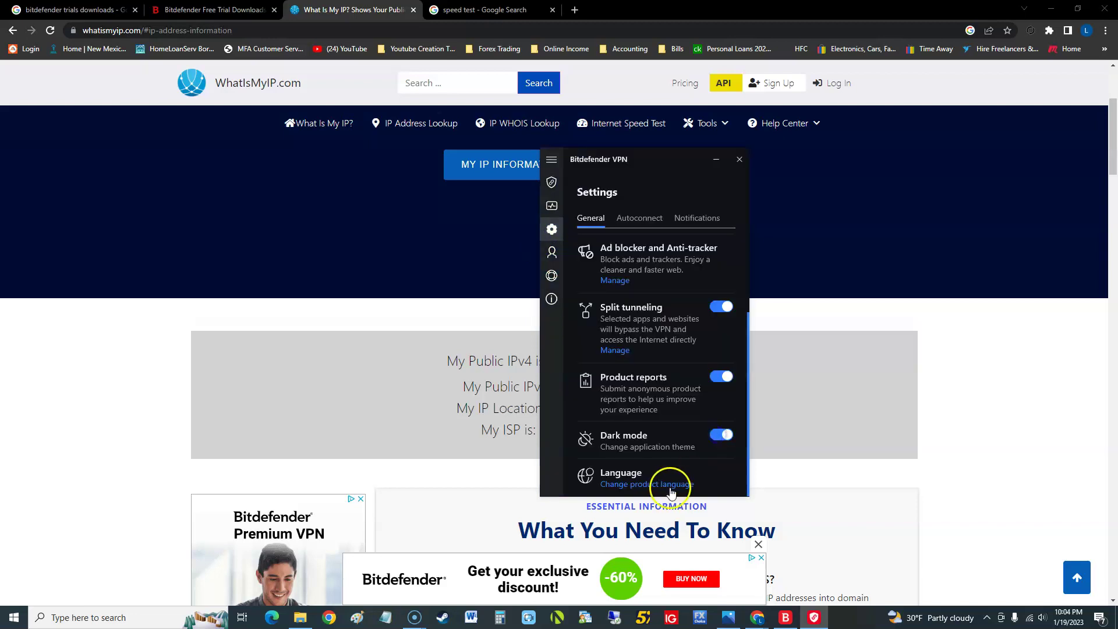
pyautogui.click(719, 433)
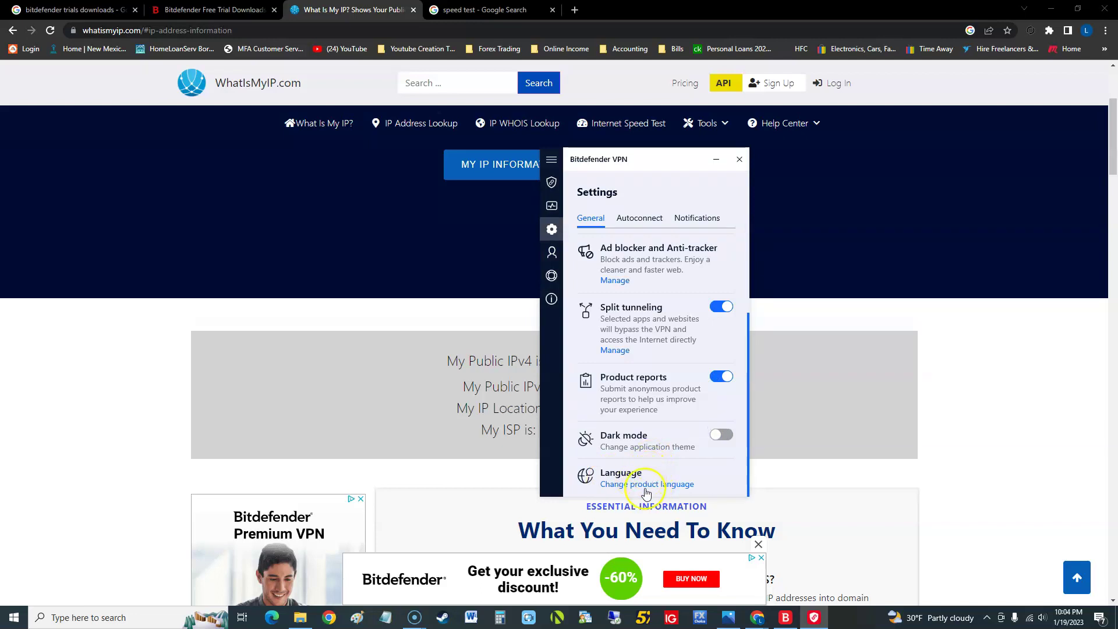
pyautogui.click(551, 206)
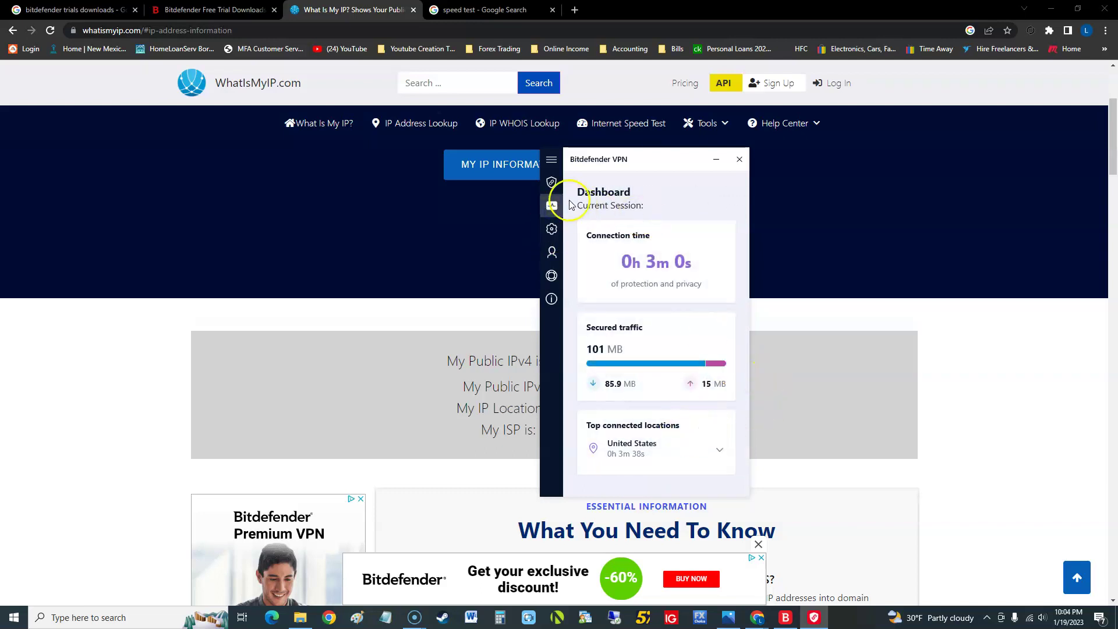
# Return to the Home connection status view and briefly expand the sidebar section names
pyautogui.click(552, 182)
pyautogui.click(551, 159)
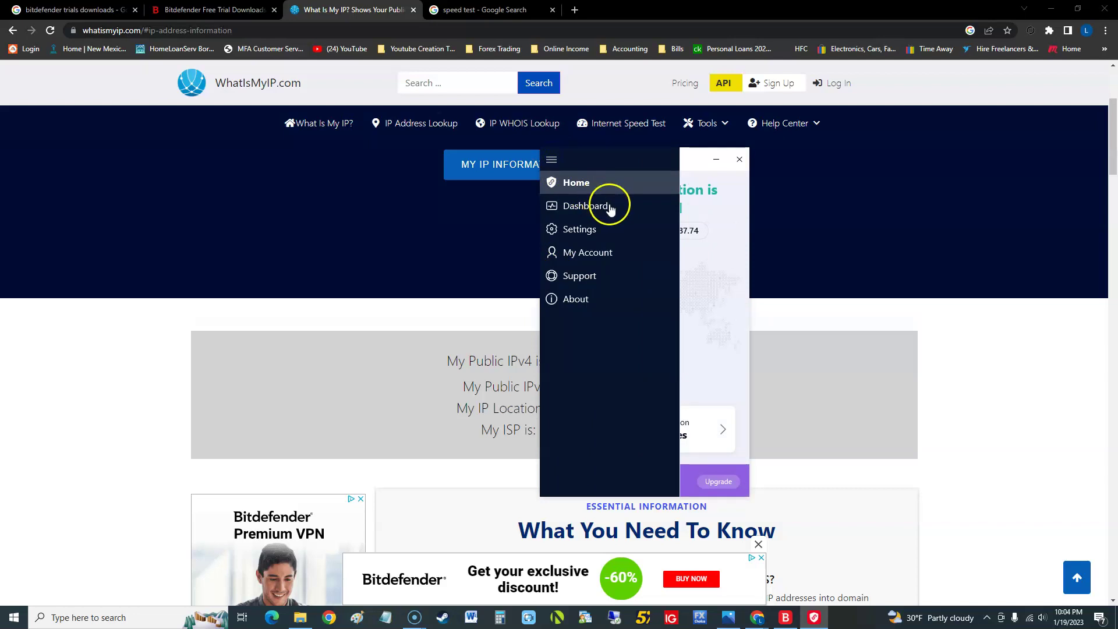
pyautogui.click(704, 273)
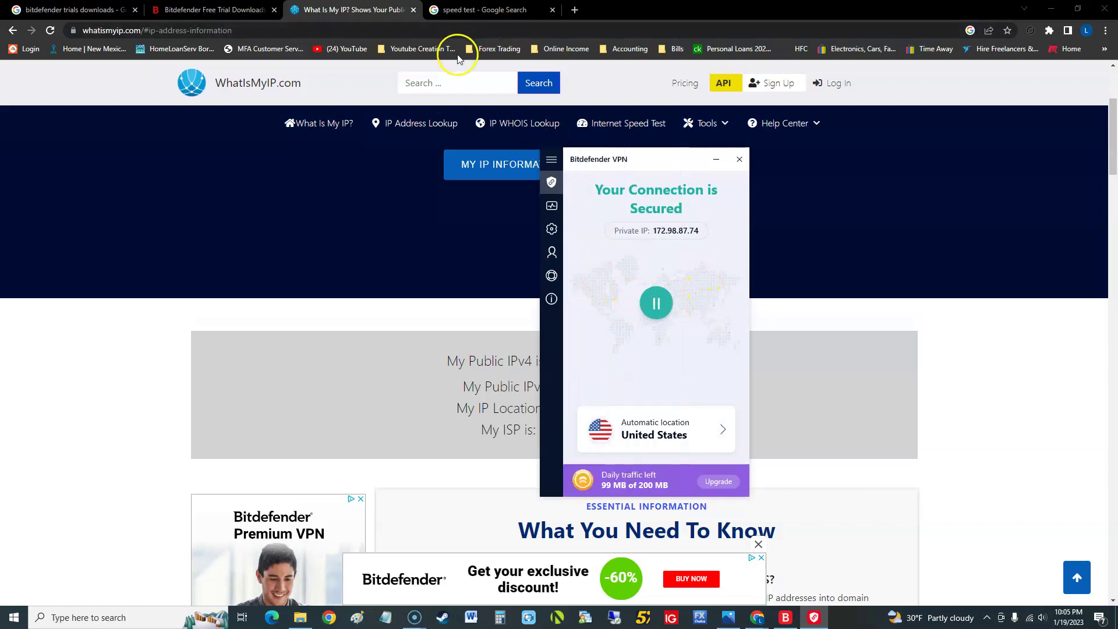
# Compare the VPN IP 172.98.87.74 with WhatIsMyIP and speed test, then reopen the VPN window
pyautogui.click(374, 328)
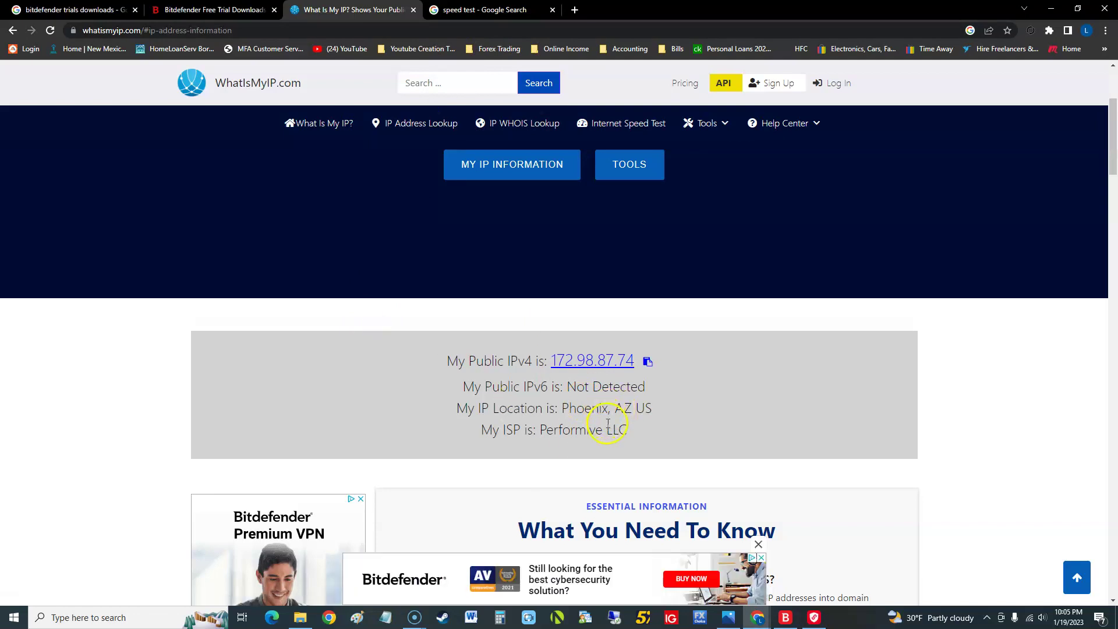
pyautogui.click(486, 10)
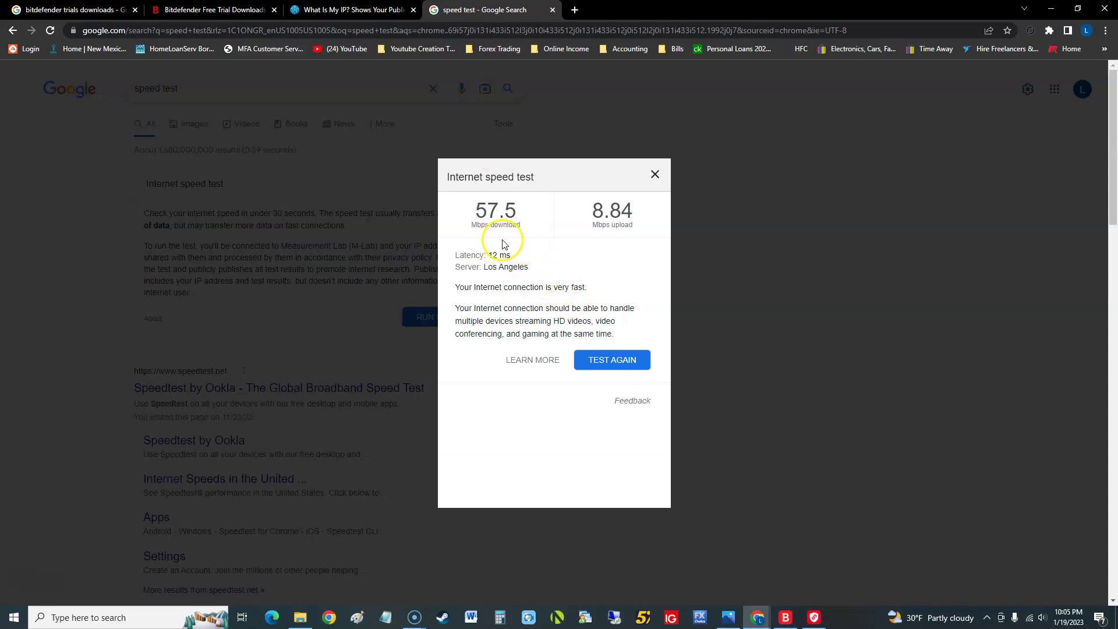
pyautogui.click(378, 10)
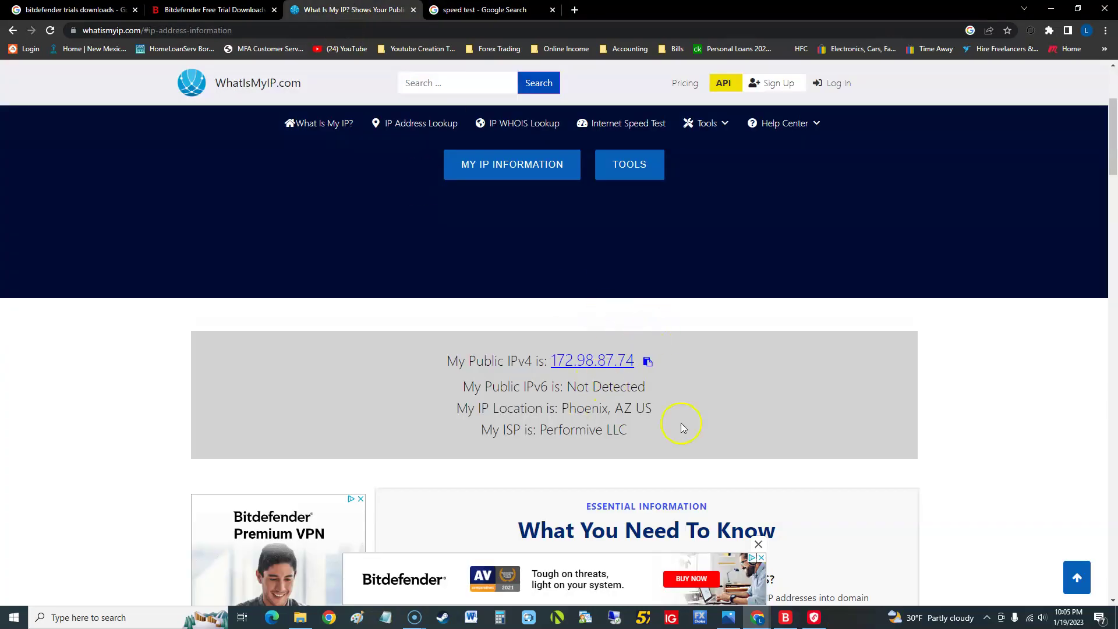
pyautogui.click(814, 617)
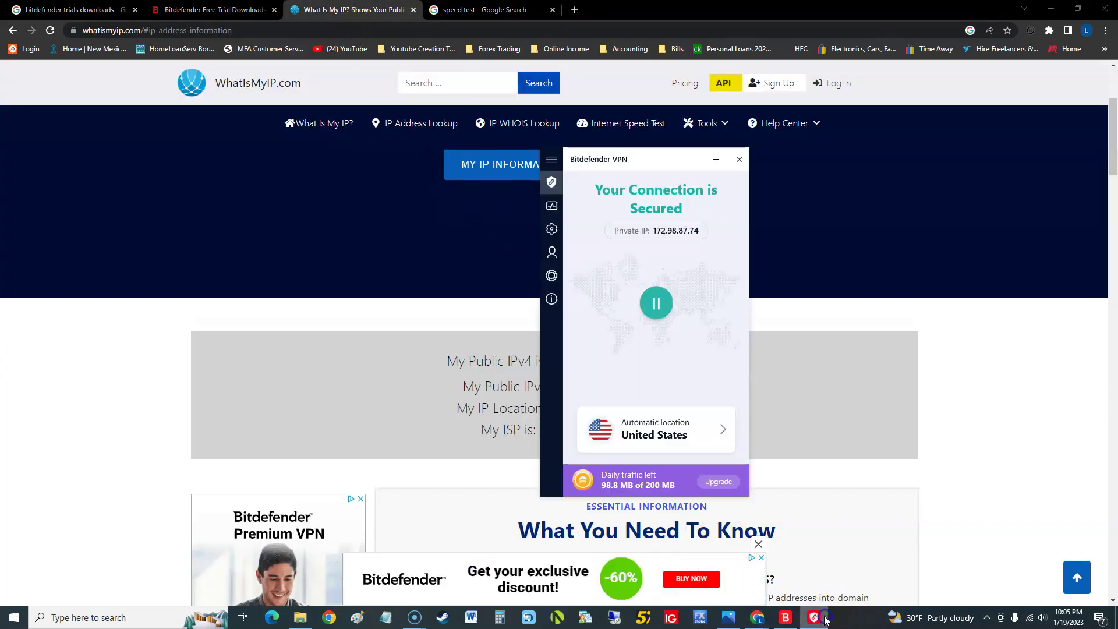
pyautogui.moveTo(638, 159); pyautogui.dragTo(584, 181)
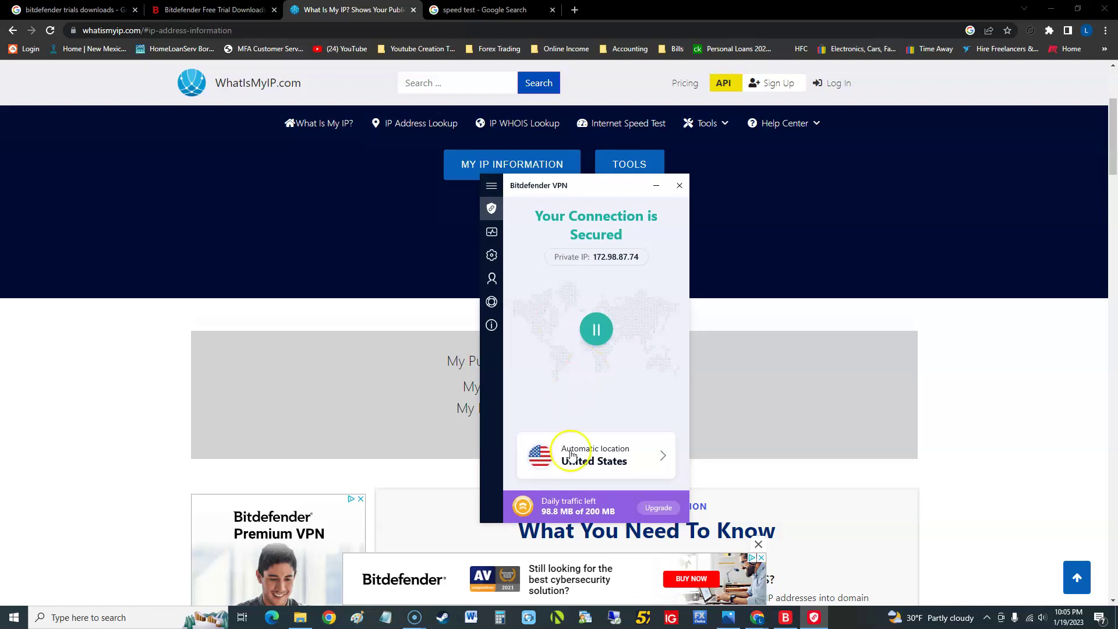
# Open the Premium upgrade offer from the VPN window's Upgrade button
pyautogui.click(653, 505)
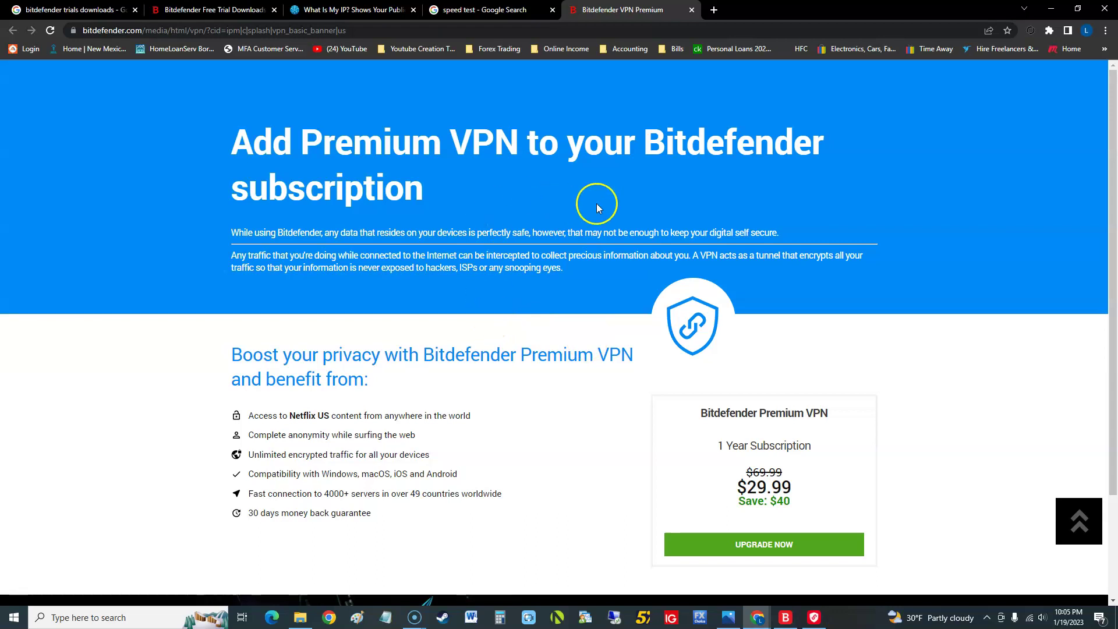
pyautogui.scroll(-1, 626, 284)
pyautogui.scroll(-1, 627, 284)
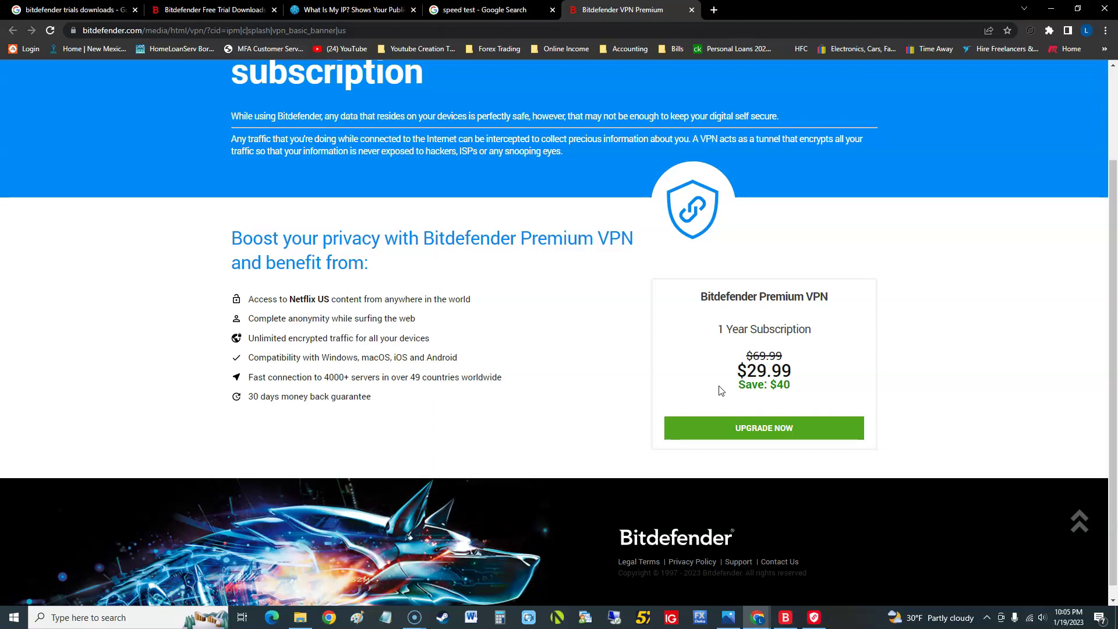
# Review the Premium VPN pricing page: one year for $29.99 instead of $69.99
pyautogui.click(719, 390)
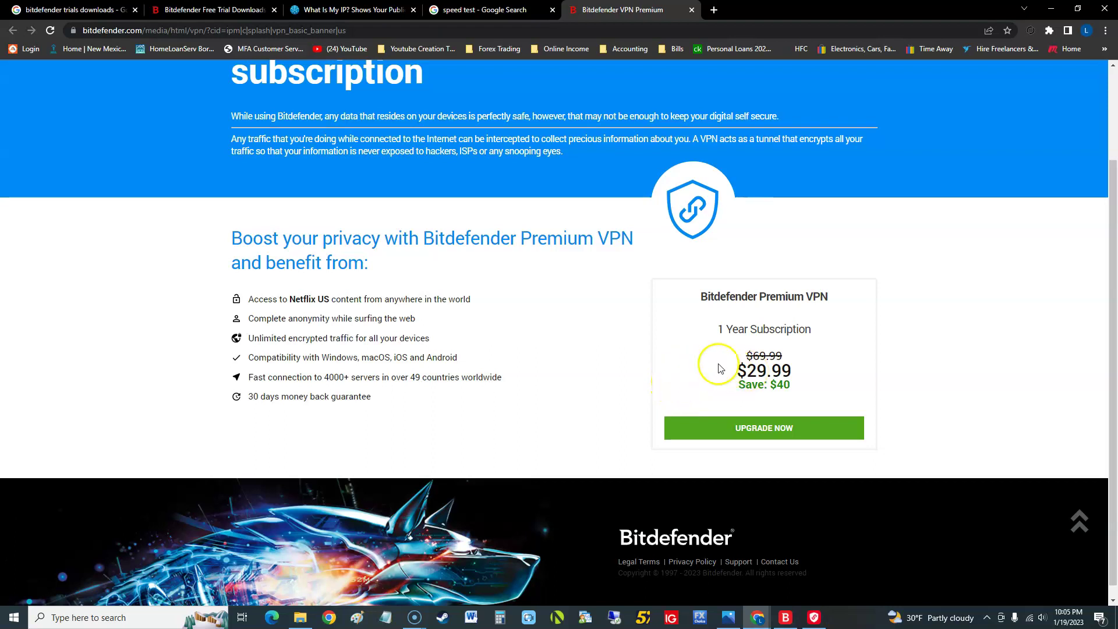
pyautogui.scroll(-1, 703, 379)
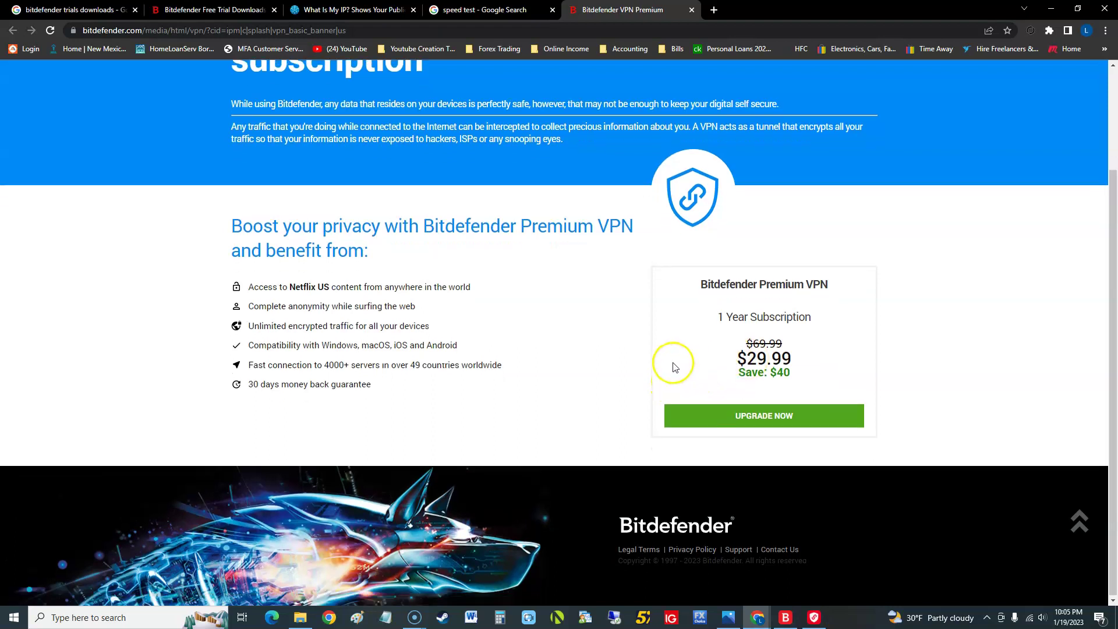
pyautogui.scroll(1, 670, 419)
pyautogui.scroll(-1, 654, 407)
pyautogui.scroll(2, 646, 416)
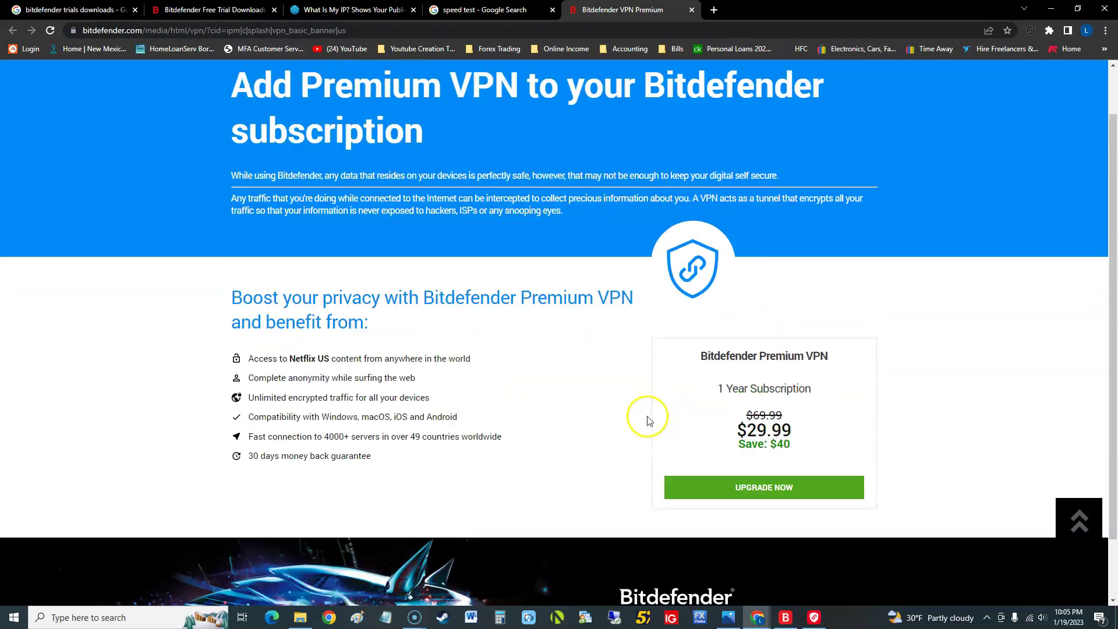
pyautogui.scroll(1, 643, 417)
pyautogui.click(484, 10)
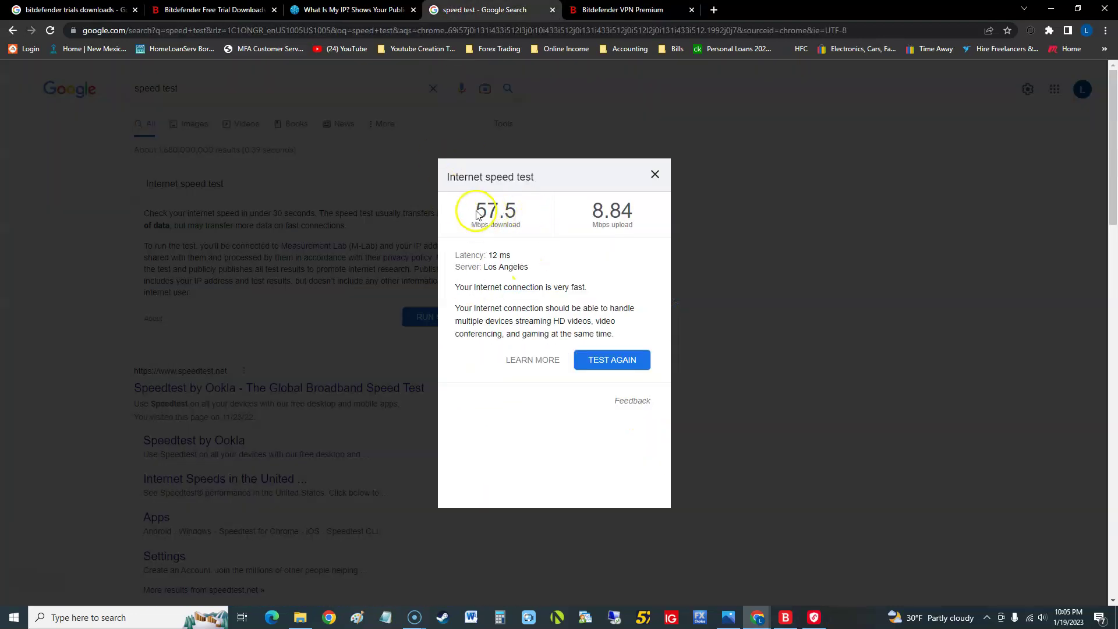
# Highlight the speed test results: 57.5 Mbps download and 8.84 upload
pyautogui.moveTo(463, 219); pyautogui.dragTo(636, 220)
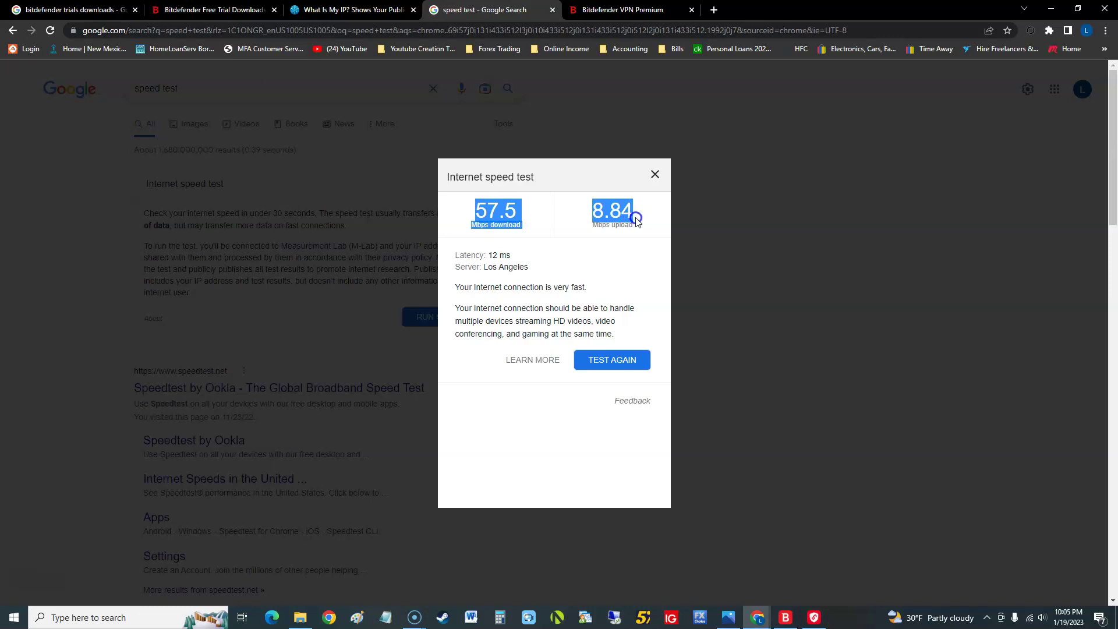
pyautogui.click(609, 221)
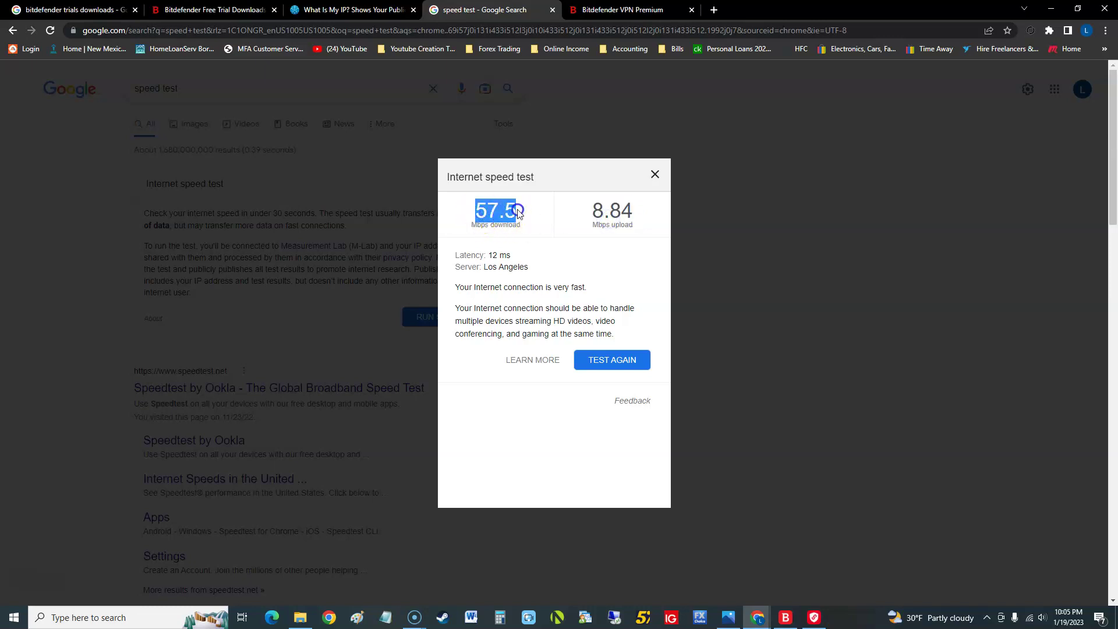
pyautogui.moveTo(478, 215); pyautogui.dragTo(619, 213)
pyautogui.click(630, 213)
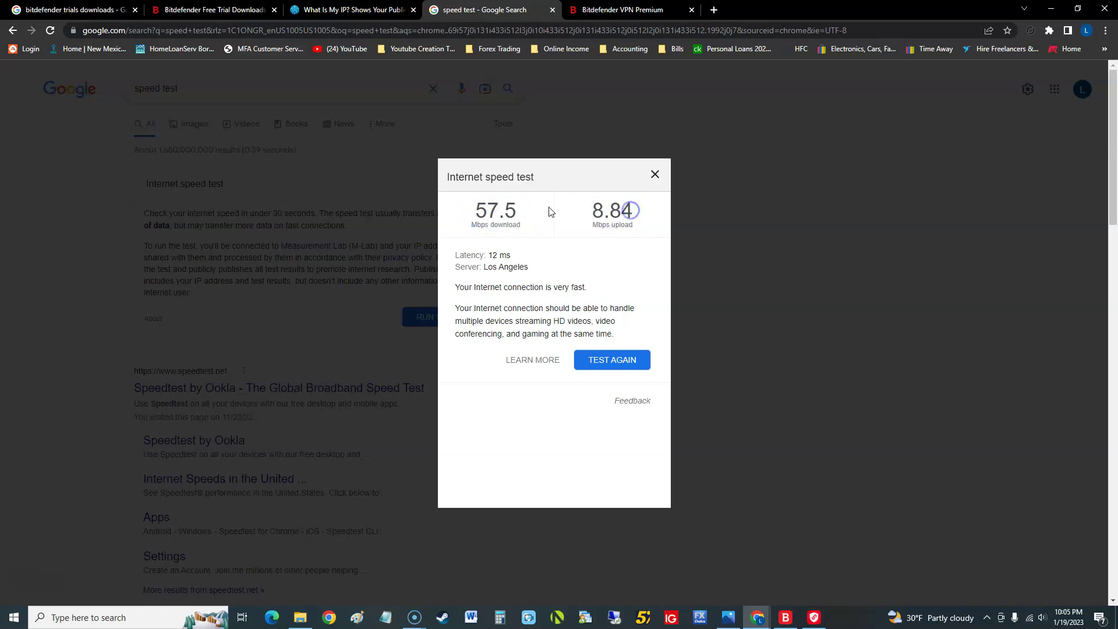
# Return to WhatIsMyIP and bring Bitdefender VPN back to its secured Home screen
pyautogui.click(356, 10)
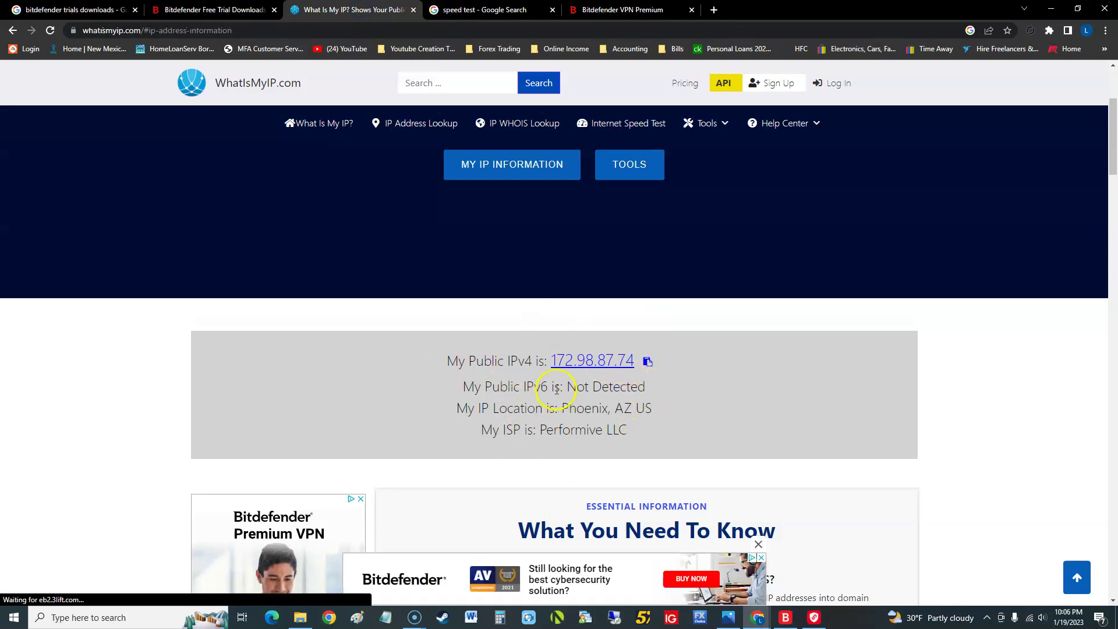
pyautogui.click(813, 618)
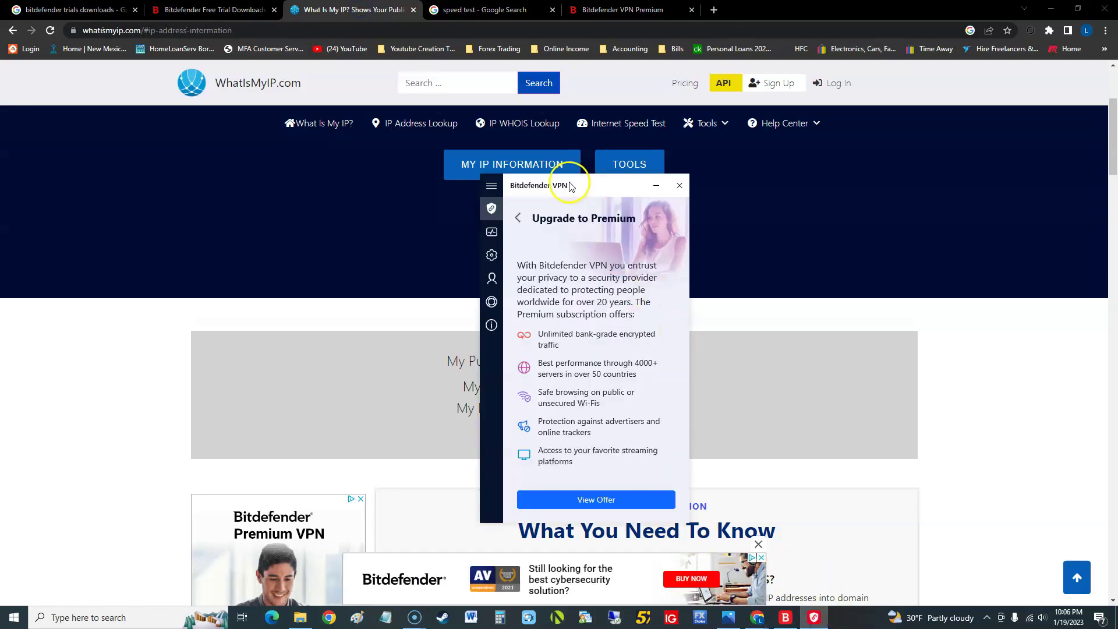
pyautogui.click(482, 188)
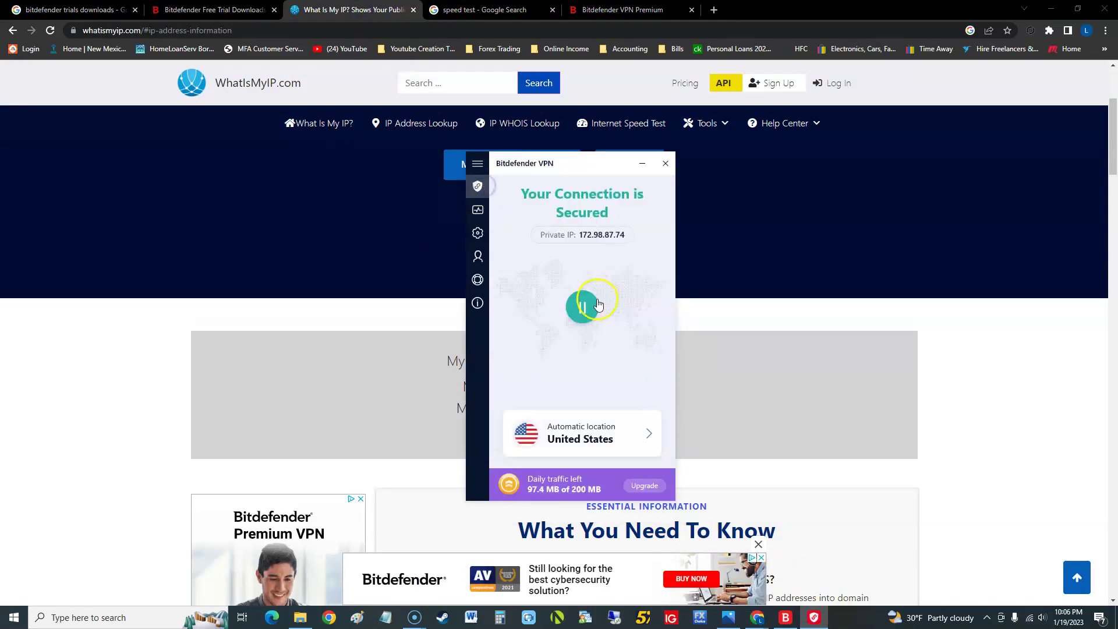